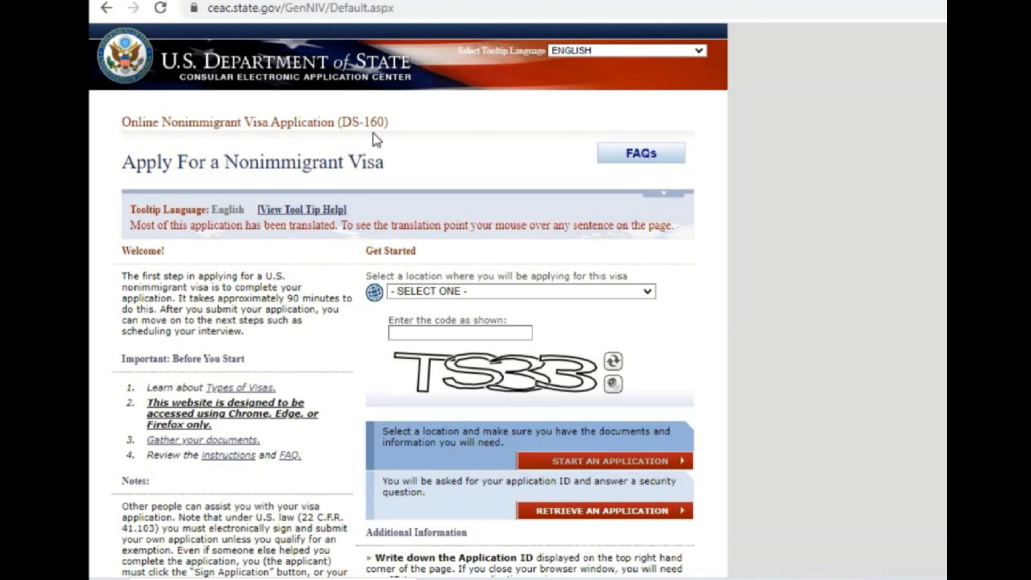
Step: Select PAKISTAN, ISLAMABAD as the location for applying for the visa and start a new application
{"action": "left_click_drag", "start_coordinate": [404, 116], "coordinate": [101, 122]}
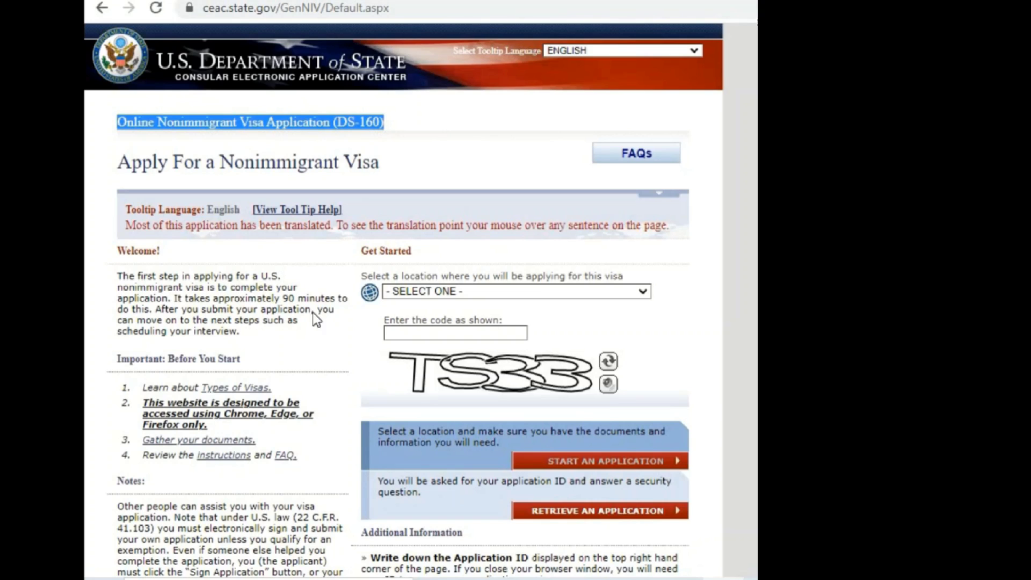
{"action": "scroll", "coordinate": [313, 323], "scroll_direction": "down", "scroll_amount": 3}
{"action": "scroll", "coordinate": [314, 323], "scroll_direction": "up", "scroll_amount": 3}
{"action": "left_click", "coordinate": [404, 288]}
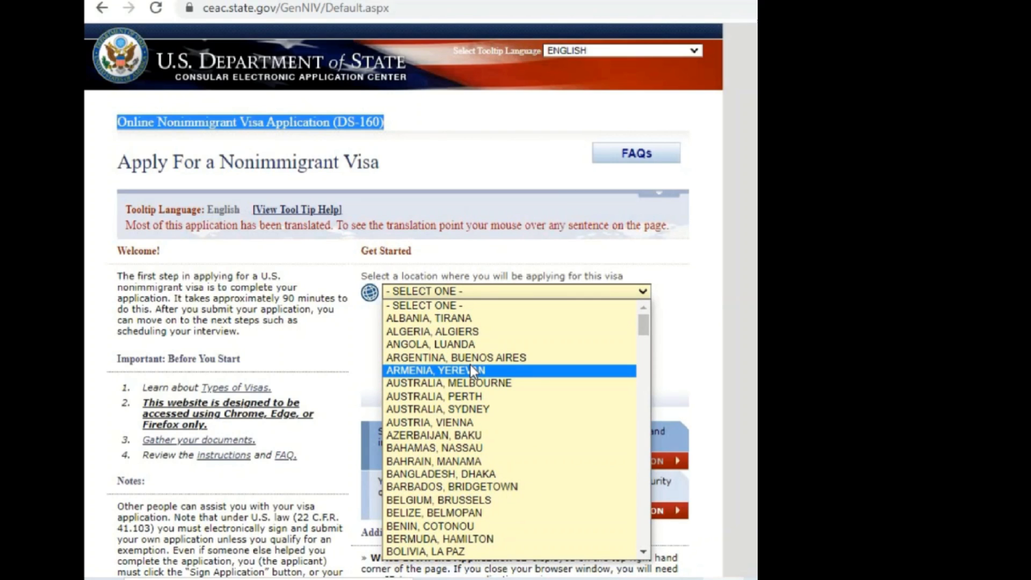
{"action": "scroll", "coordinate": [470, 366], "scroll_direction": "down", "scroll_amount": 20}
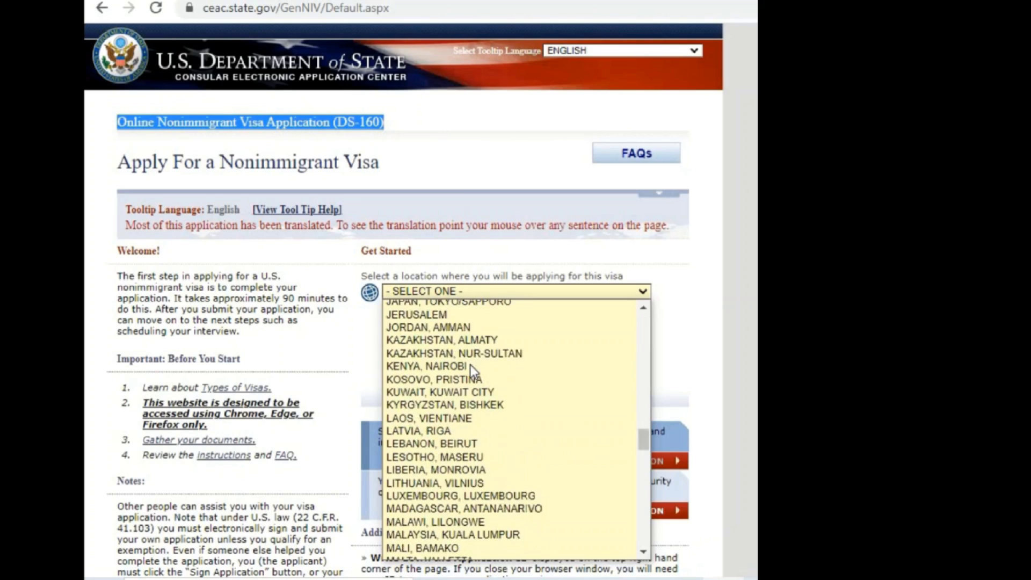
{"action": "scroll", "coordinate": [453, 431], "scroll_direction": "up", "scroll_amount": 15}
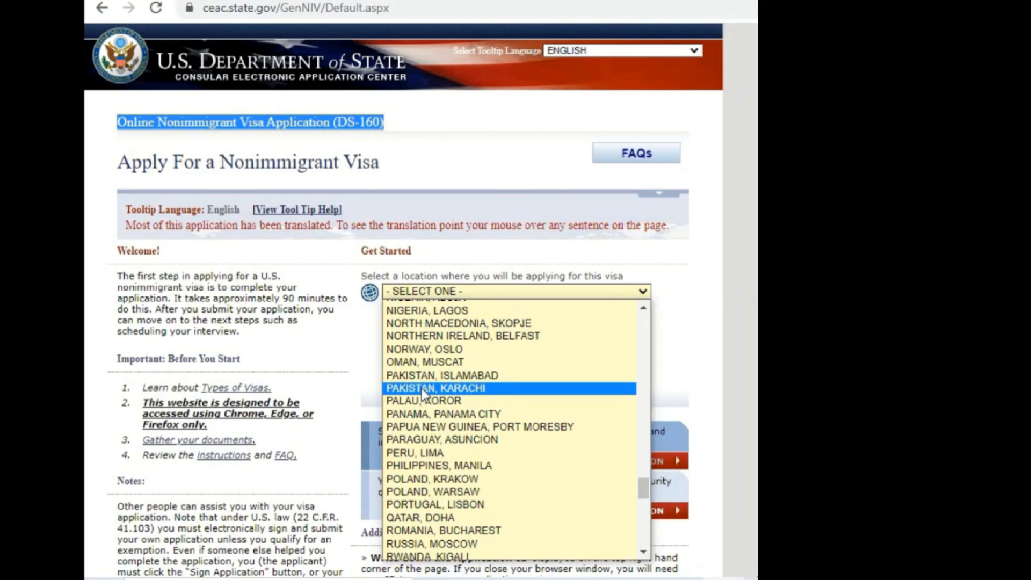
{"action": "left_click", "coordinate": [463, 377]}
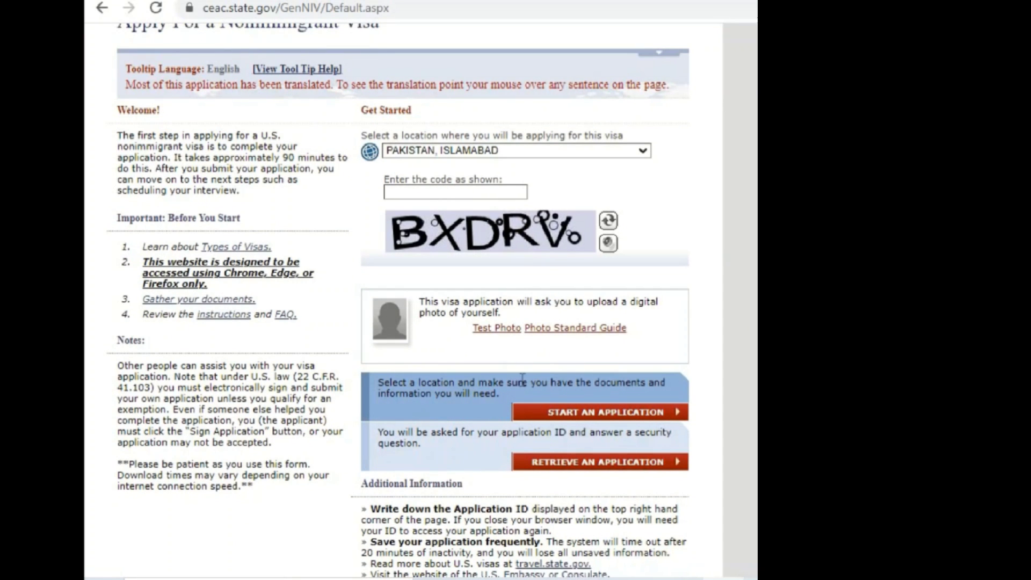
{"action": "scroll", "coordinate": [564, 402], "scroll_direction": "down", "scroll_amount": 2}
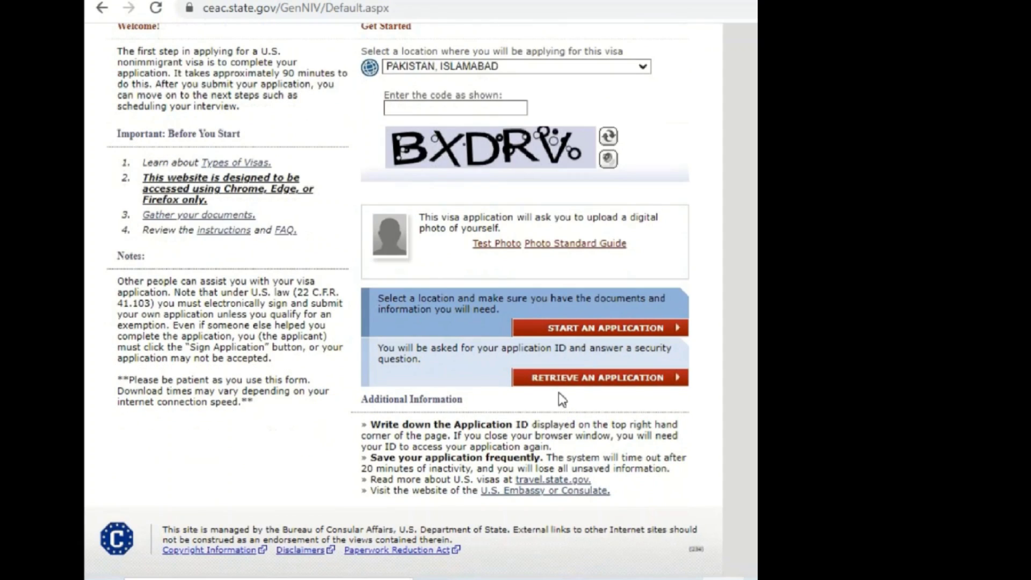
{"action": "scroll", "coordinate": [559, 392], "scroll_direction": "up", "scroll_amount": 3}
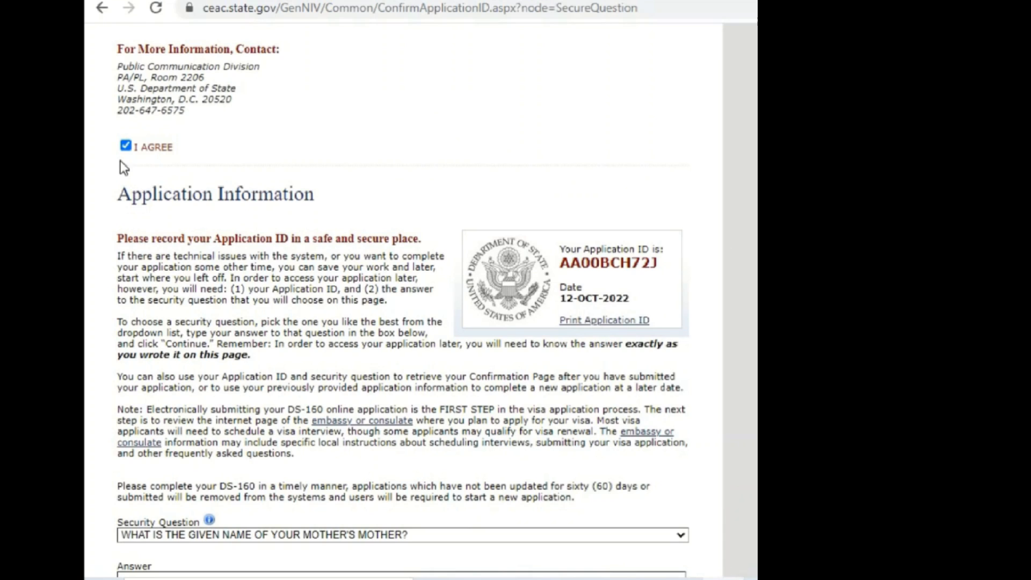
Step: Examine the assigned application ID and the available security questions on the Application Information page
{"action": "scroll", "coordinate": [558, 189], "scroll_direction": "down", "scroll_amount": 2}
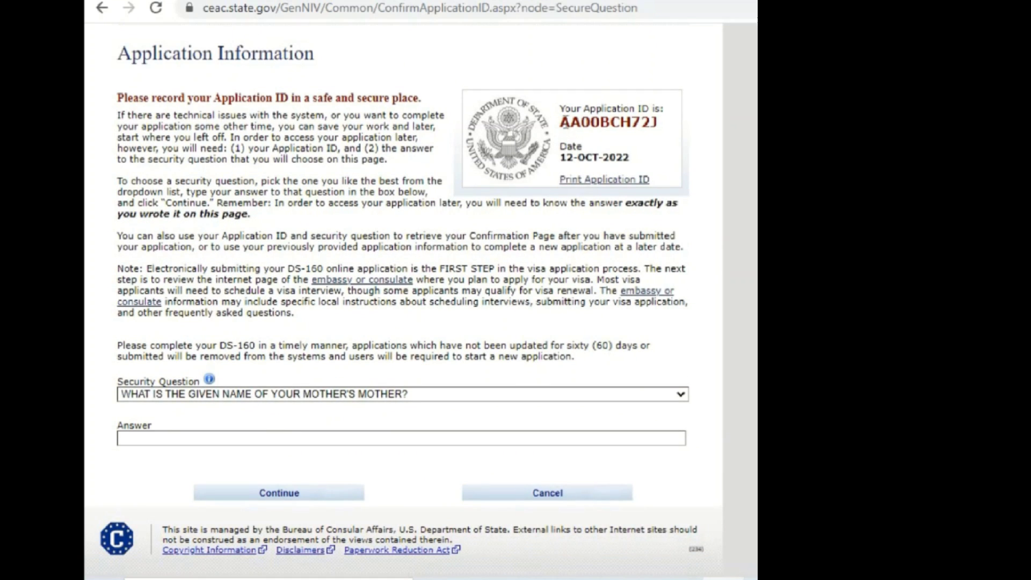
{"action": "left_click_drag", "start_coordinate": [559, 124], "coordinate": [659, 124]}
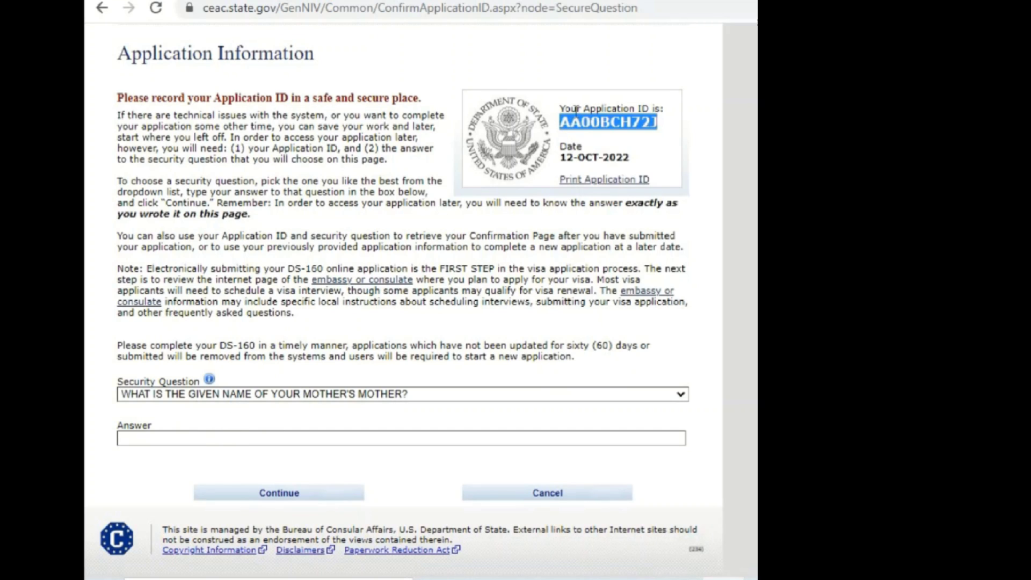
{"action": "left_click", "coordinate": [301, 396]}
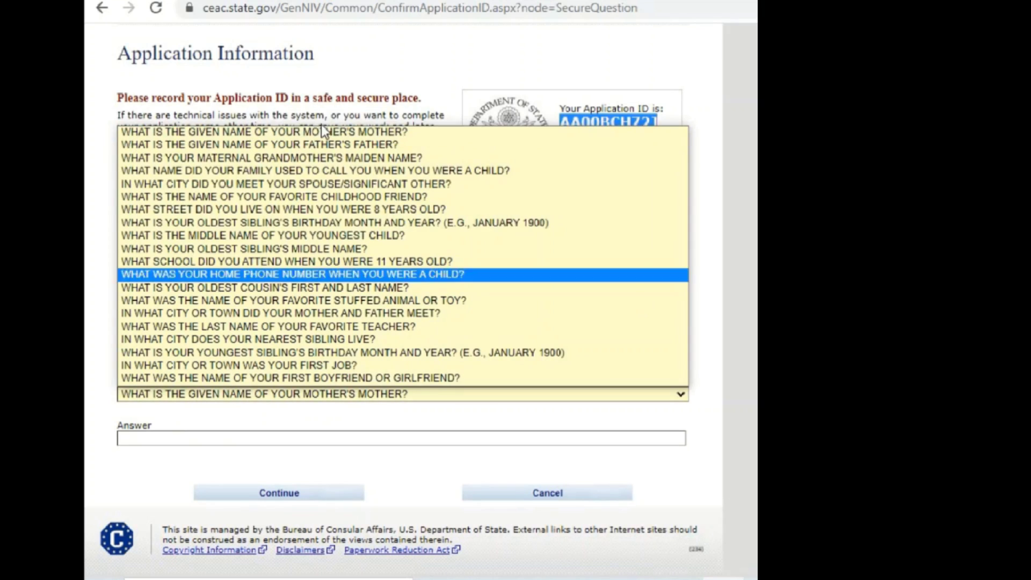
{"action": "left_click", "coordinate": [236, 438]}
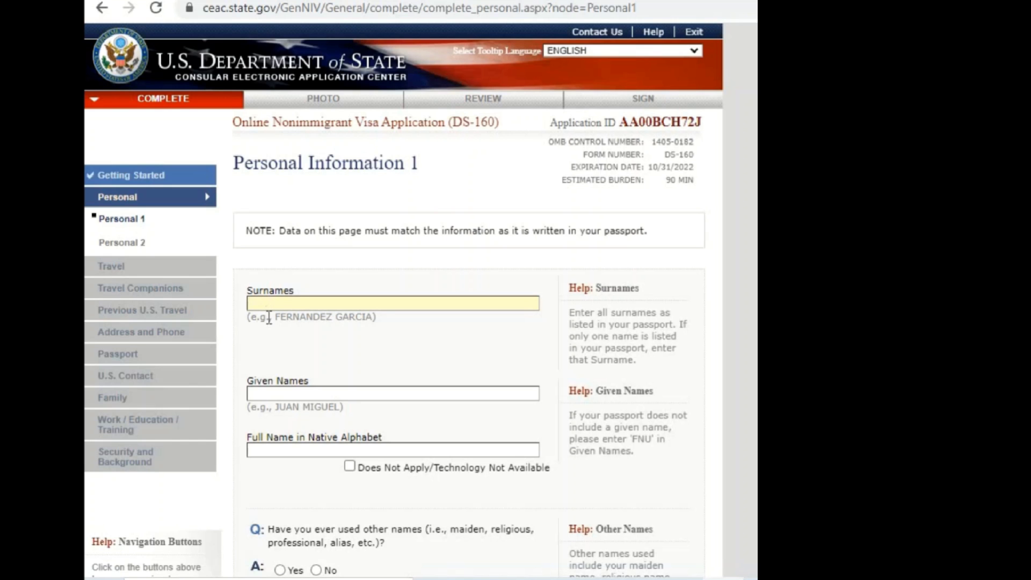
Step: Review the Personal Information 1 fields on names, telecode, sex, marital status options, and date and place of birth
{"action": "scroll", "coordinate": [256, 394], "scroll_direction": "down", "scroll_amount": 3}
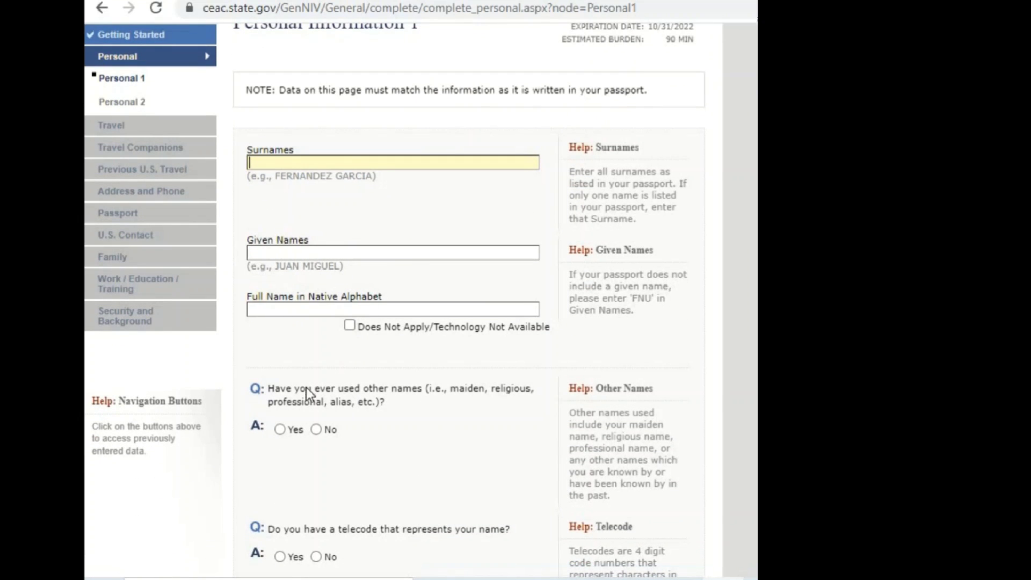
{"action": "scroll", "coordinate": [272, 433], "scroll_direction": "down", "scroll_amount": 3}
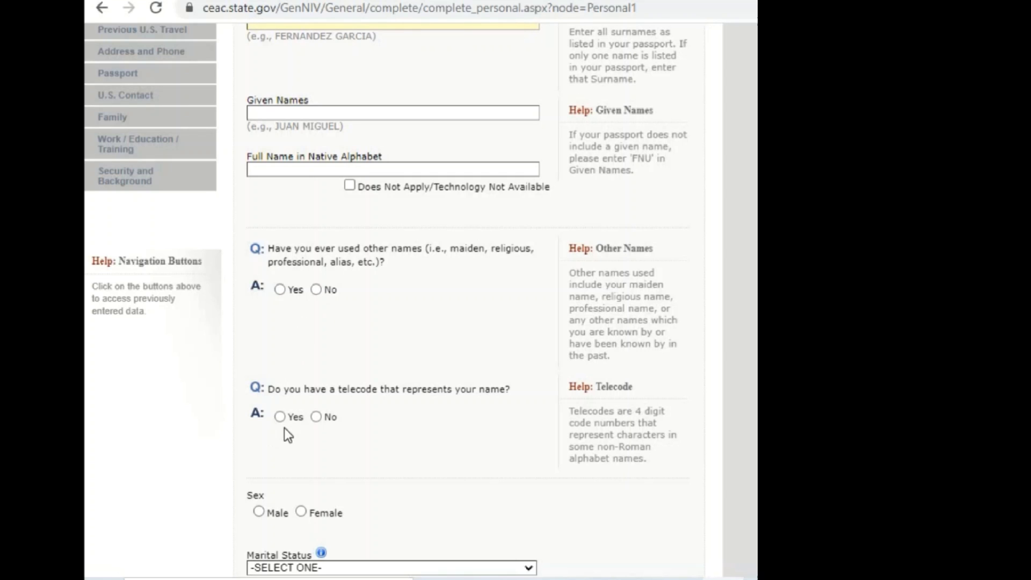
{"action": "scroll", "coordinate": [349, 413], "scroll_direction": "down", "scroll_amount": 3}
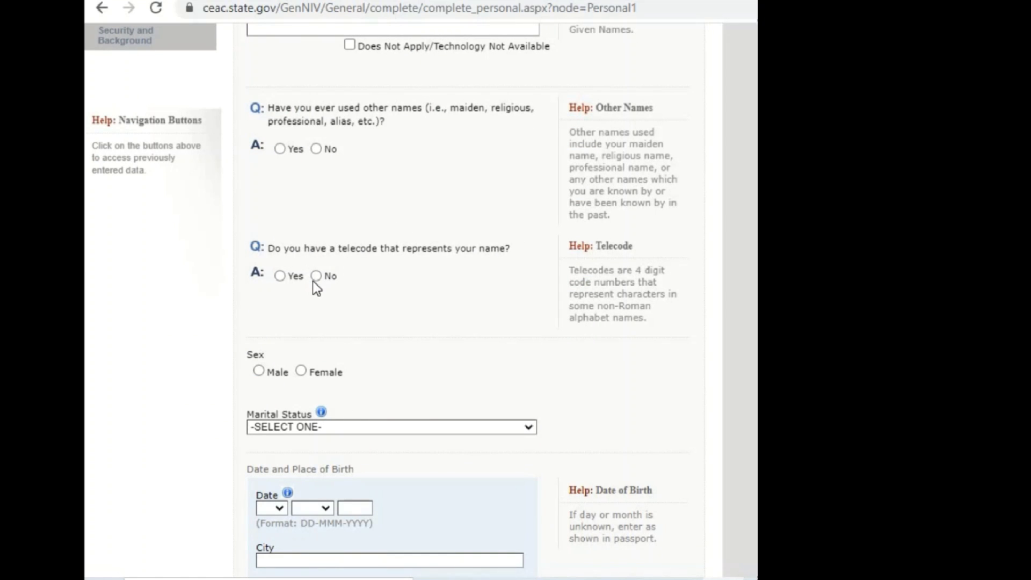
{"action": "scroll", "coordinate": [296, 392], "scroll_direction": "down", "scroll_amount": 3}
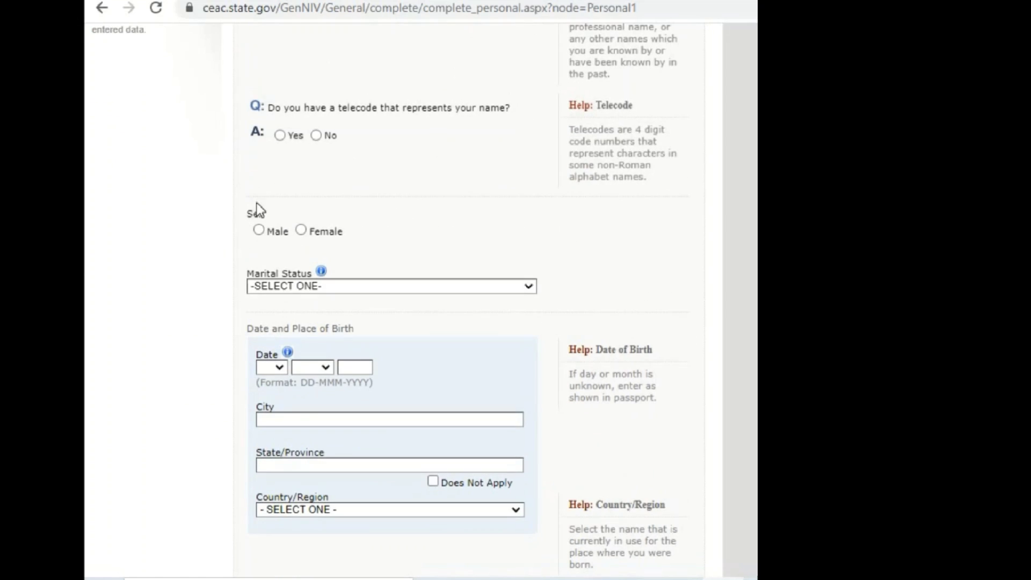
{"action": "left_click", "coordinate": [271, 281]}
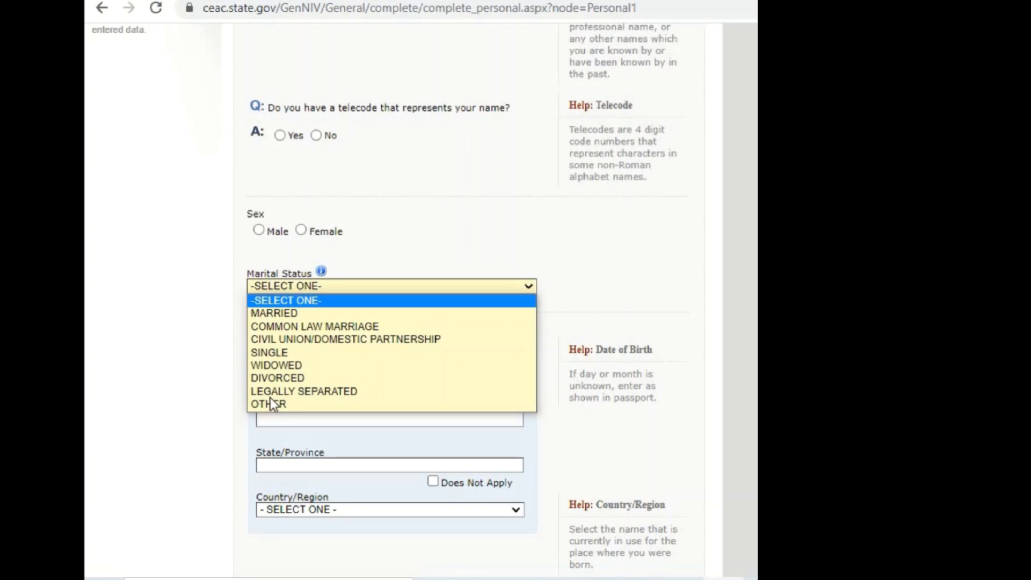
{"action": "left_click", "coordinate": [233, 288]}
{"action": "scroll", "coordinate": [240, 292], "scroll_direction": "down", "scroll_amount": 3}
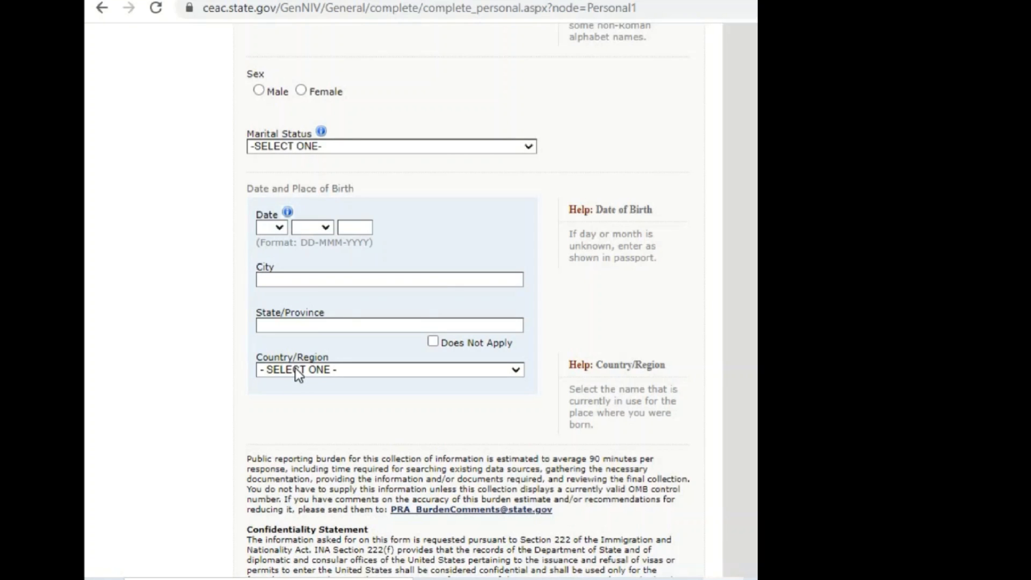
{"action": "scroll", "coordinate": [278, 361], "scroll_direction": "down", "scroll_amount": 4}
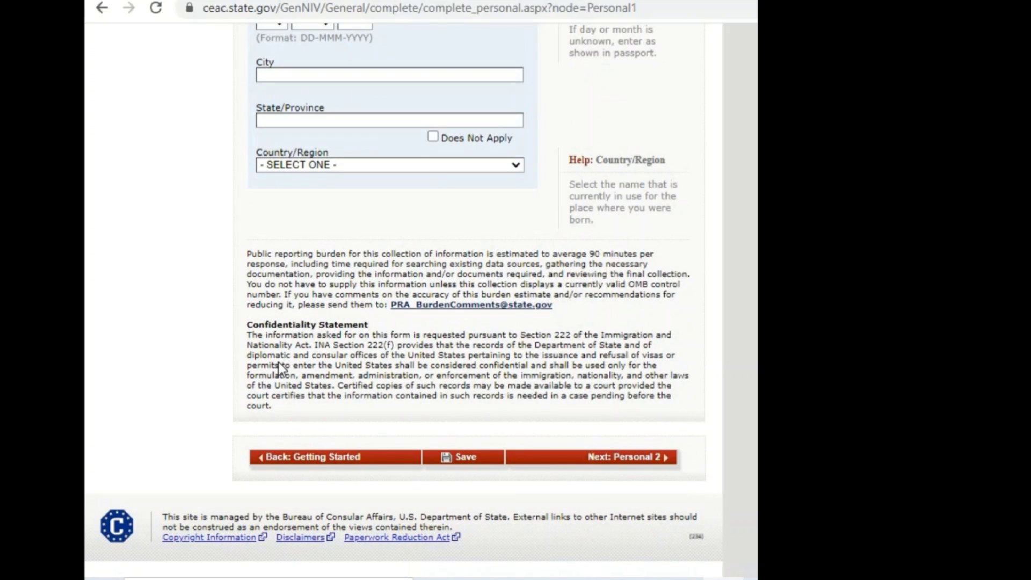
Step: Proceed to Personal Information 2 and review the country of origin choices and the other-nationality question
{"action": "left_click", "coordinate": [624, 467]}
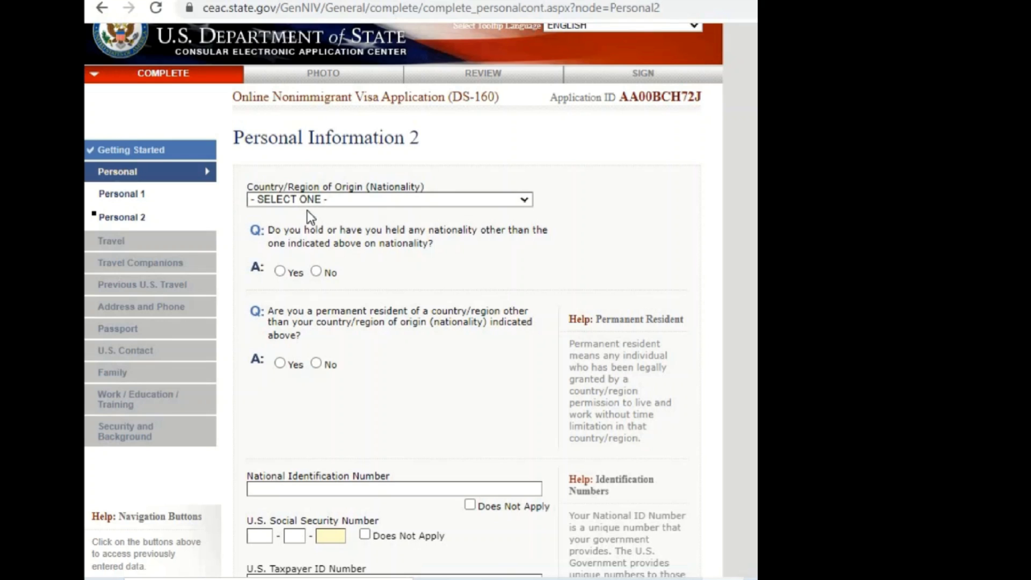
{"action": "left_click", "coordinate": [343, 201]}
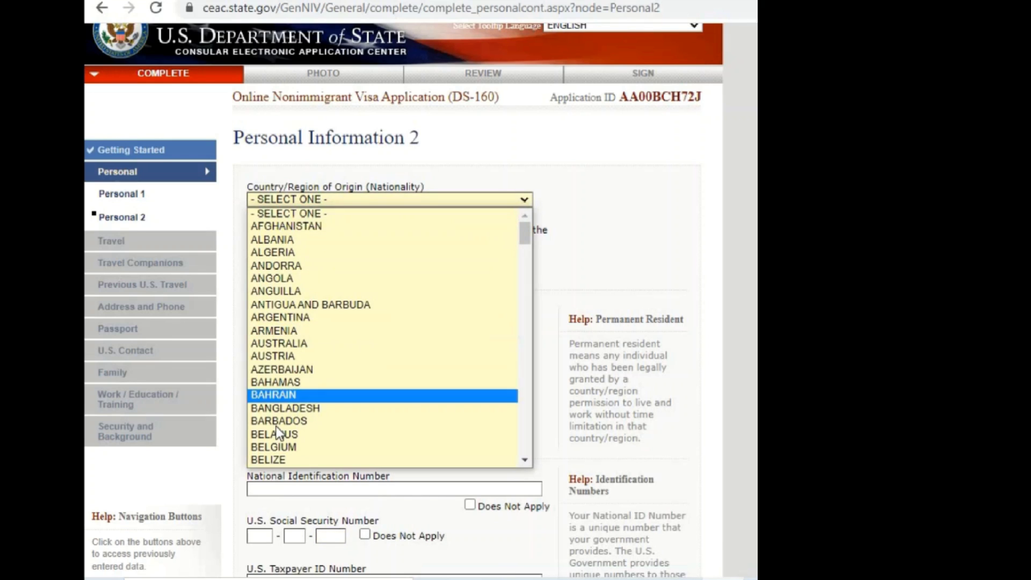
{"action": "left_click", "coordinate": [243, 300]}
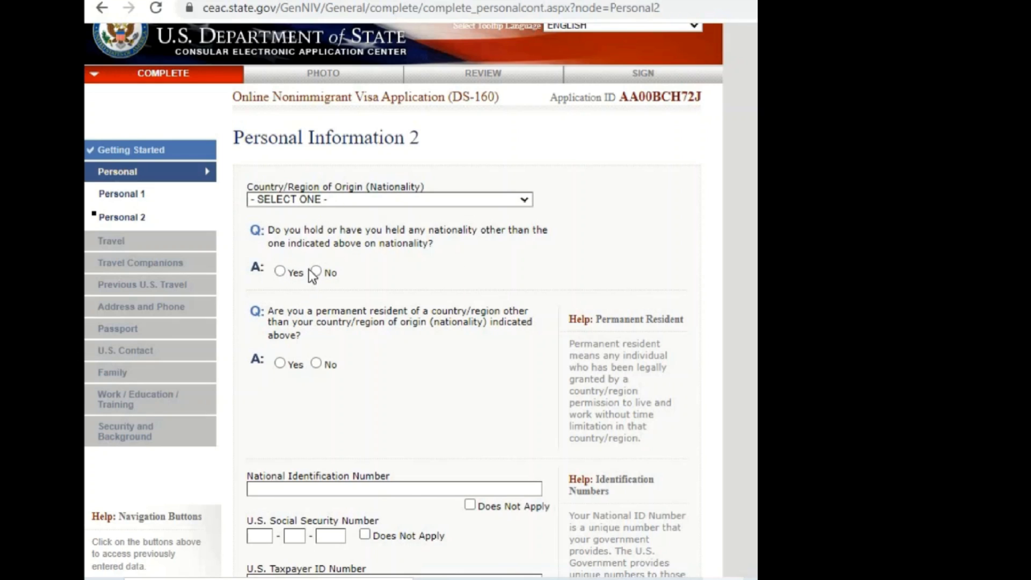
{"action": "scroll", "coordinate": [323, 350], "scroll_direction": "down", "scroll_amount": 3}
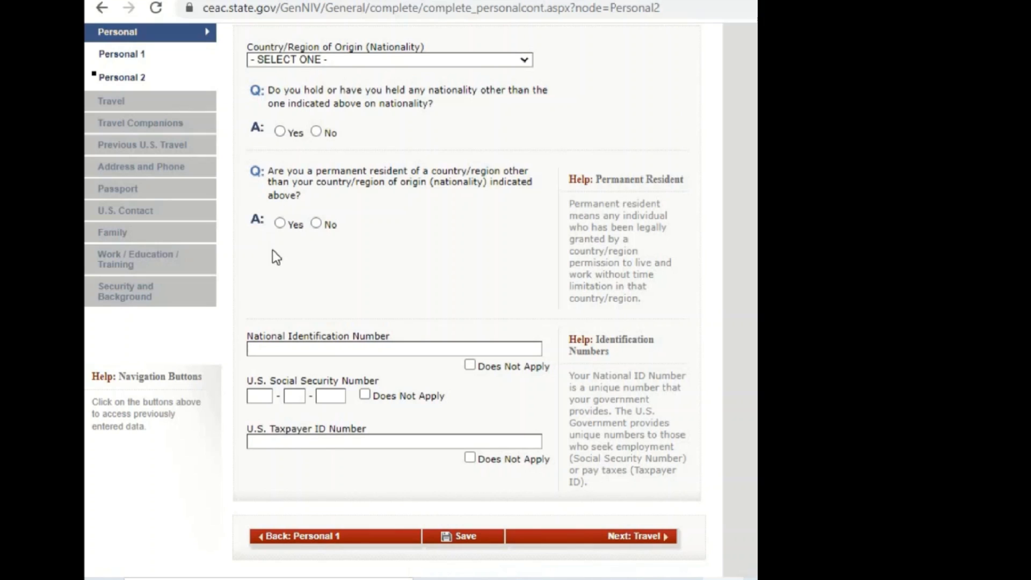
Step: Answer Yes to being a permanent resident of another country and review the additional country and identification number fields
{"action": "left_click", "coordinate": [281, 220]}
{"action": "scroll", "coordinate": [289, 397], "scroll_direction": "down", "scroll_amount": 2}
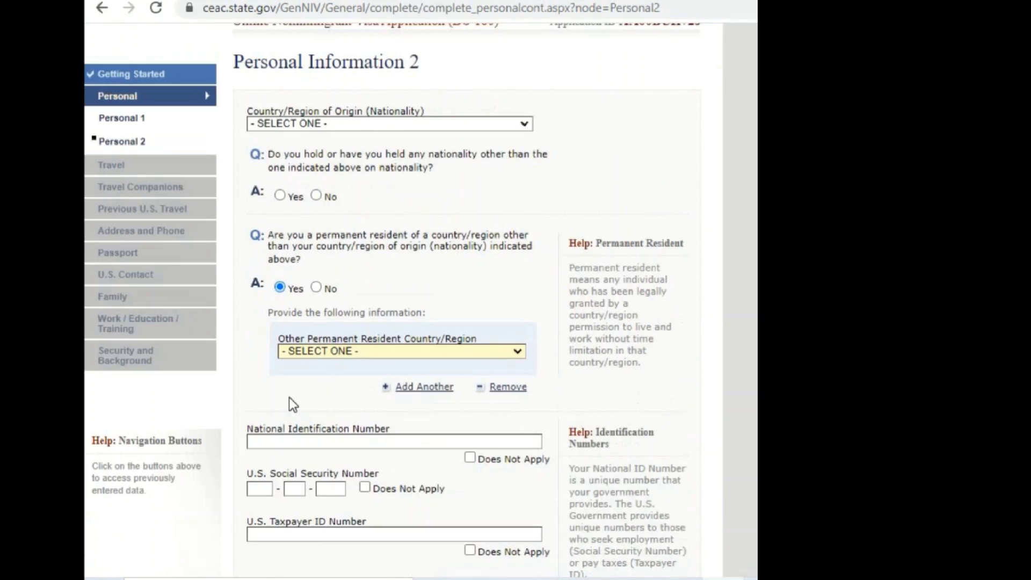
{"action": "scroll", "coordinate": [289, 397], "scroll_direction": "down", "scroll_amount": 3}
{"action": "scroll", "coordinate": [323, 340], "scroll_direction": "up", "scroll_amount": 2}
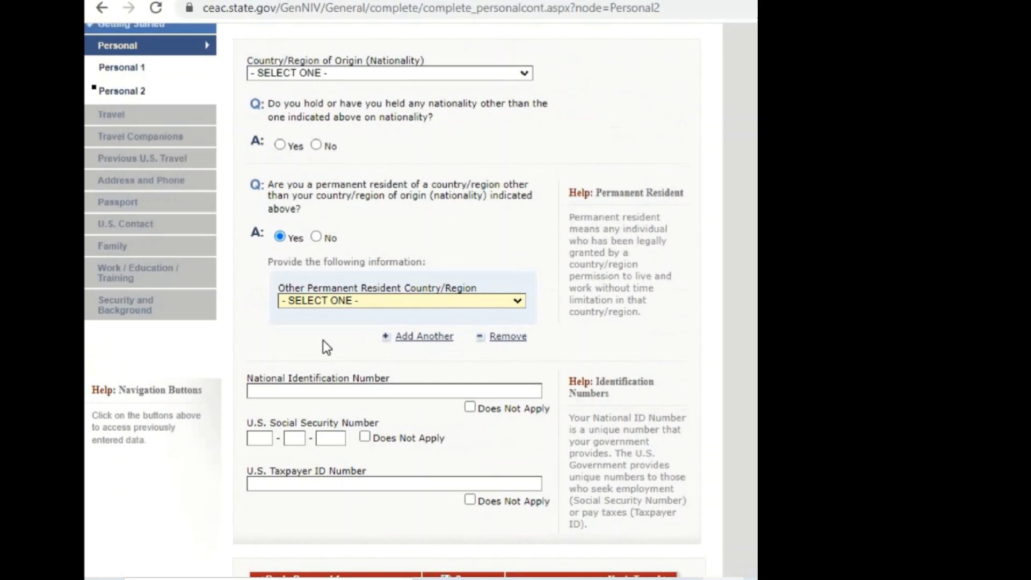
{"action": "scroll", "coordinate": [314, 339], "scroll_direction": "down", "scroll_amount": 3}
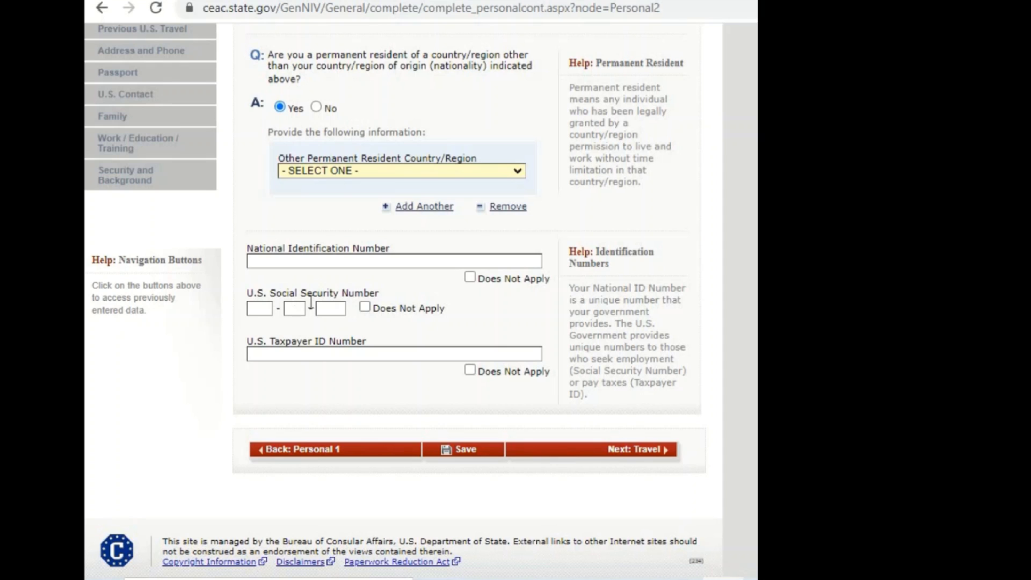
Step: Mark both the U.S. Social Security Number and the U.S. Taxpayer ID Number as Does Not Apply
{"action": "left_click", "coordinate": [364, 307]}
{"action": "scroll", "coordinate": [237, 311], "scroll_direction": "down", "scroll_amount": 1}
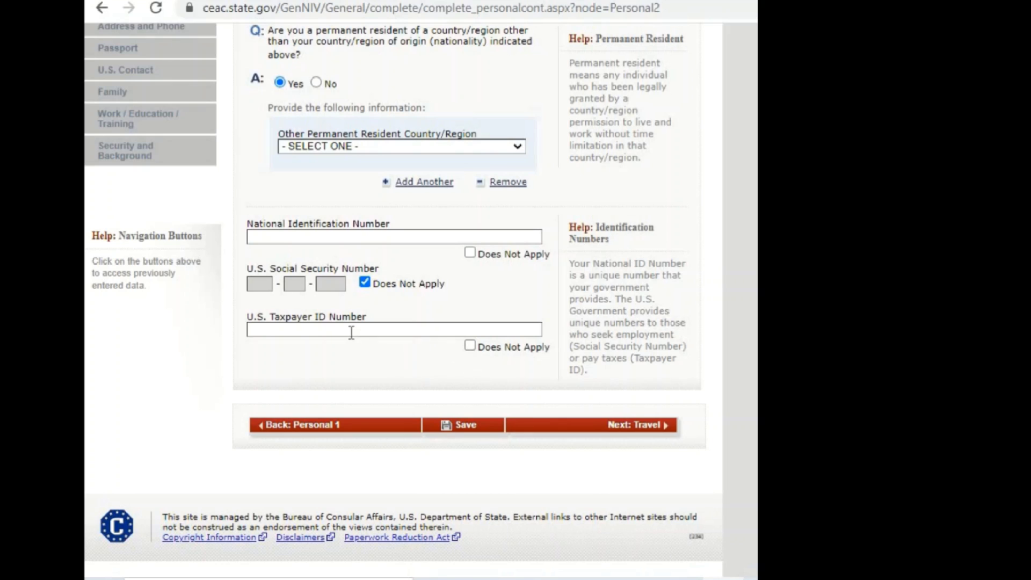
{"action": "left_click", "coordinate": [470, 346]}
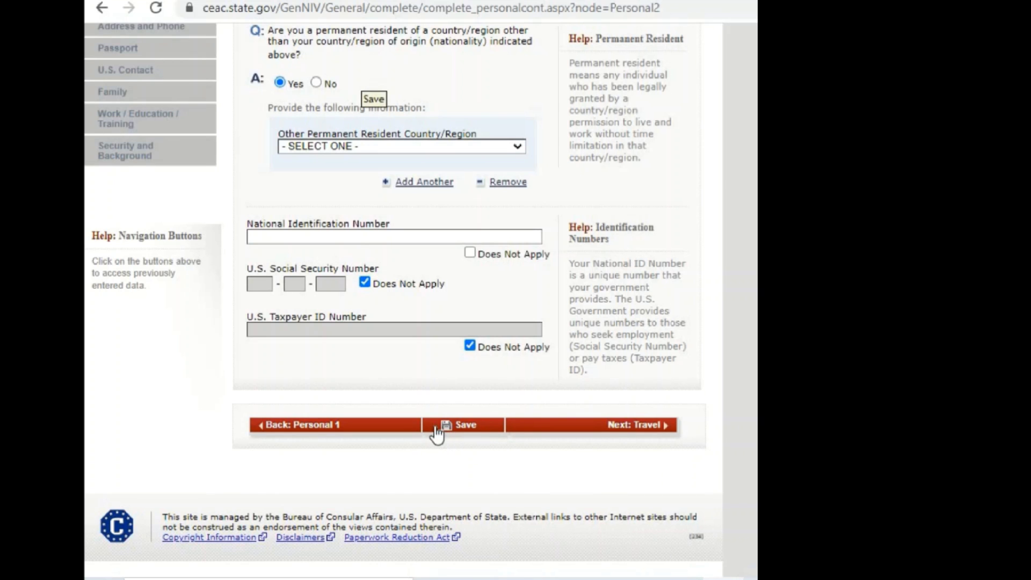
Step: Set the purpose of trip to TEMP. BUSINESS PLEASURE VISITOR (B), specified as BUSINESS & TOURISM (TEMPORARY VISITOR) (B1/B2)
{"action": "scroll", "coordinate": [437, 434], "scroll_direction": "up", "scroll_amount": 1}
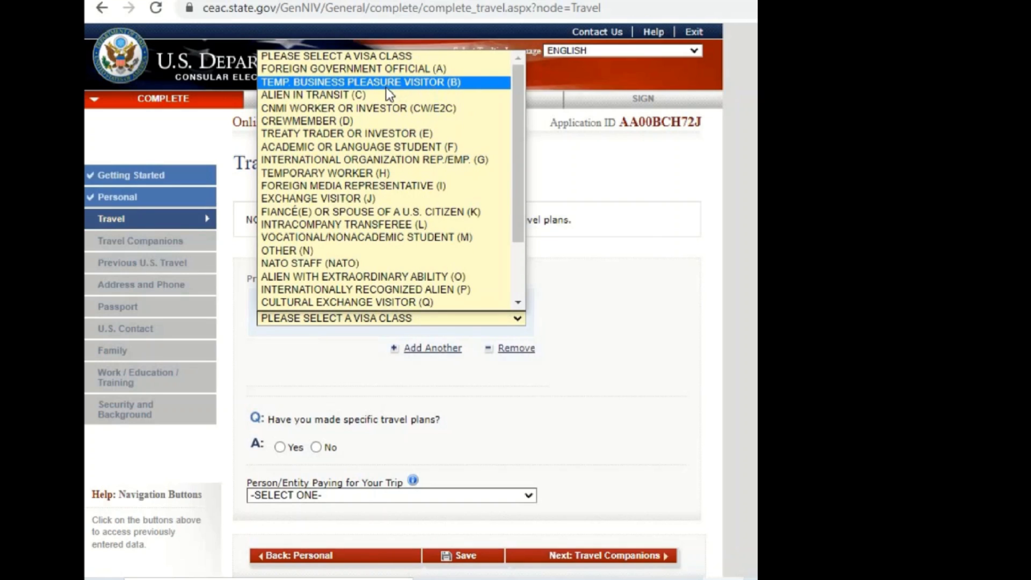
{"action": "left_click", "coordinate": [430, 85]}
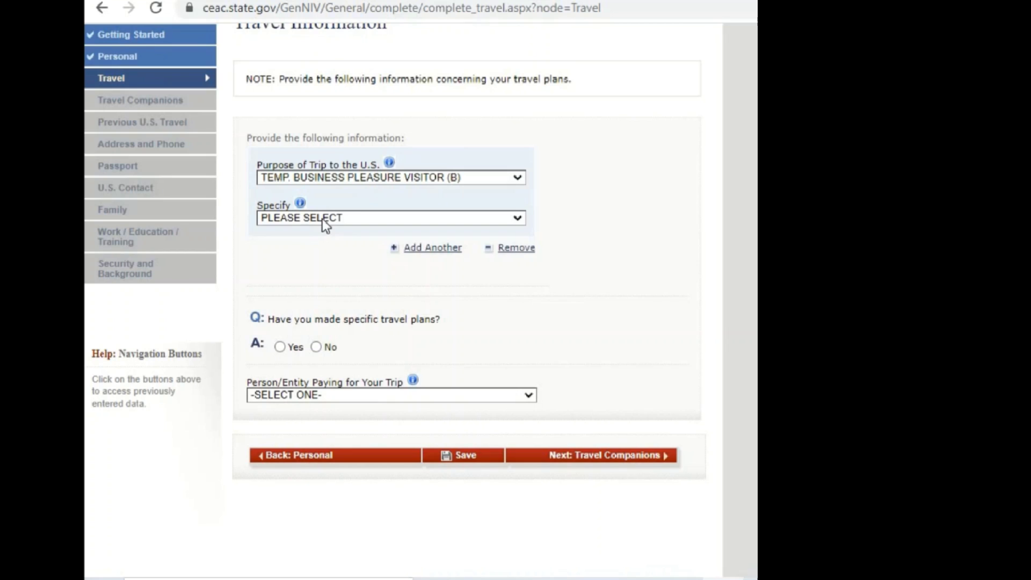
{"action": "left_click", "coordinate": [322, 218]}
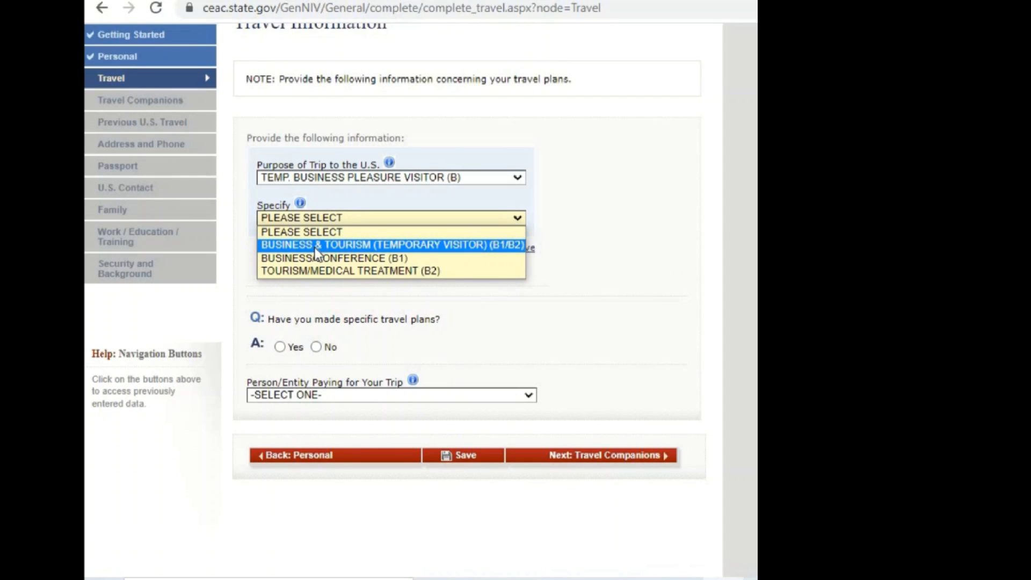
{"action": "left_click", "coordinate": [308, 246]}
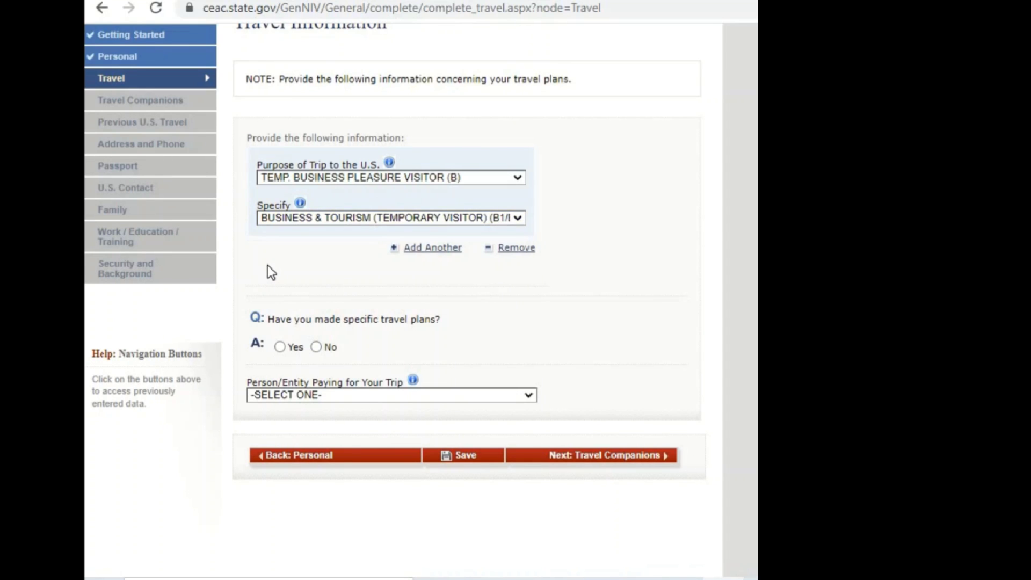
Step: Answer Yes to having made specific travel plans and review the itinerary, visit location and U.S. stay address fields
{"action": "scroll", "coordinate": [267, 265], "scroll_direction": "down", "scroll_amount": 2}
{"action": "left_click", "coordinate": [299, 215]}
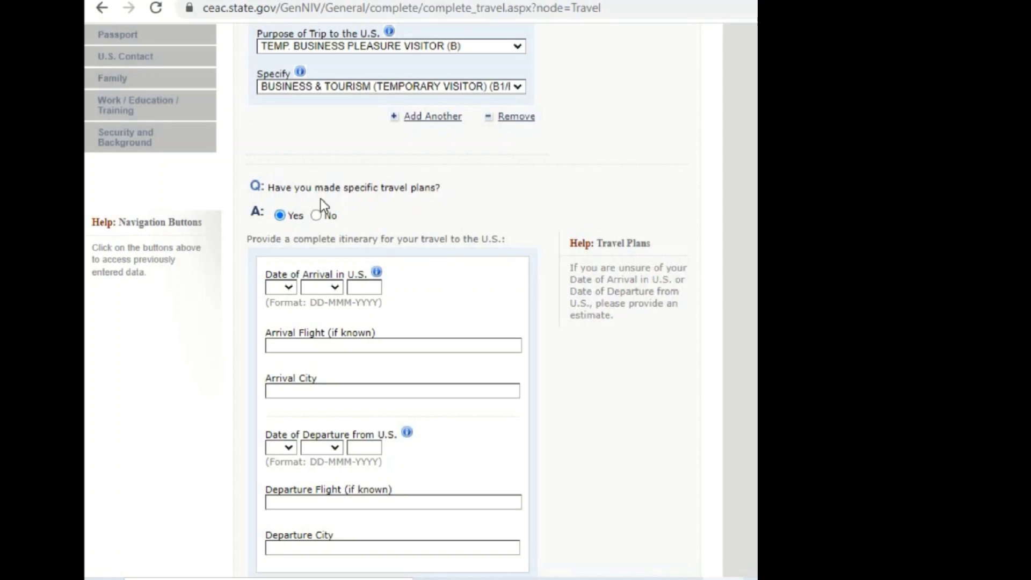
{"action": "scroll", "coordinate": [320, 199], "scroll_direction": "down", "scroll_amount": 2}
{"action": "scroll", "coordinate": [300, 209], "scroll_direction": "up", "scroll_amount": 2}
{"action": "scroll", "coordinate": [284, 260], "scroll_direction": "down", "scroll_amount": 2}
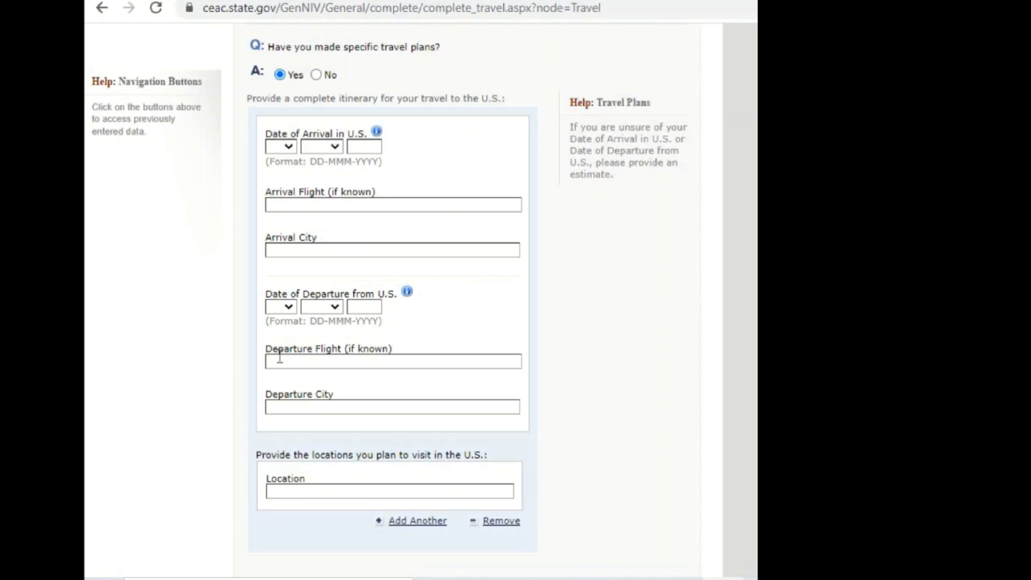
{"action": "scroll", "coordinate": [280, 357], "scroll_direction": "down", "scroll_amount": 3}
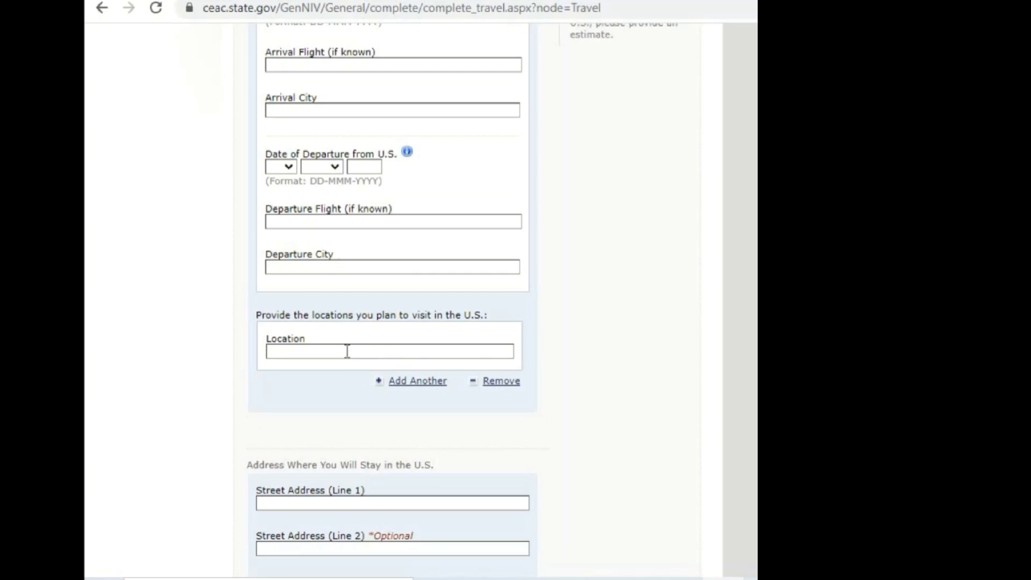
{"action": "scroll", "coordinate": [347, 351], "scroll_direction": "down", "scroll_amount": 6}
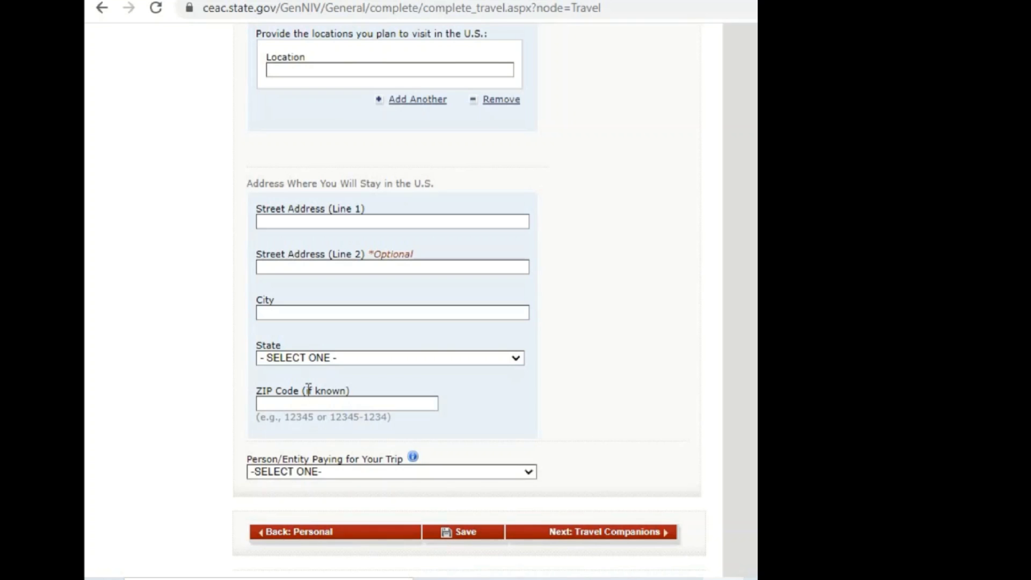
Step: Review the options for the person or entity paying for the trip, then continue to Travel Companions
{"action": "scroll", "coordinate": [307, 390], "scroll_direction": "down", "scroll_amount": 2}
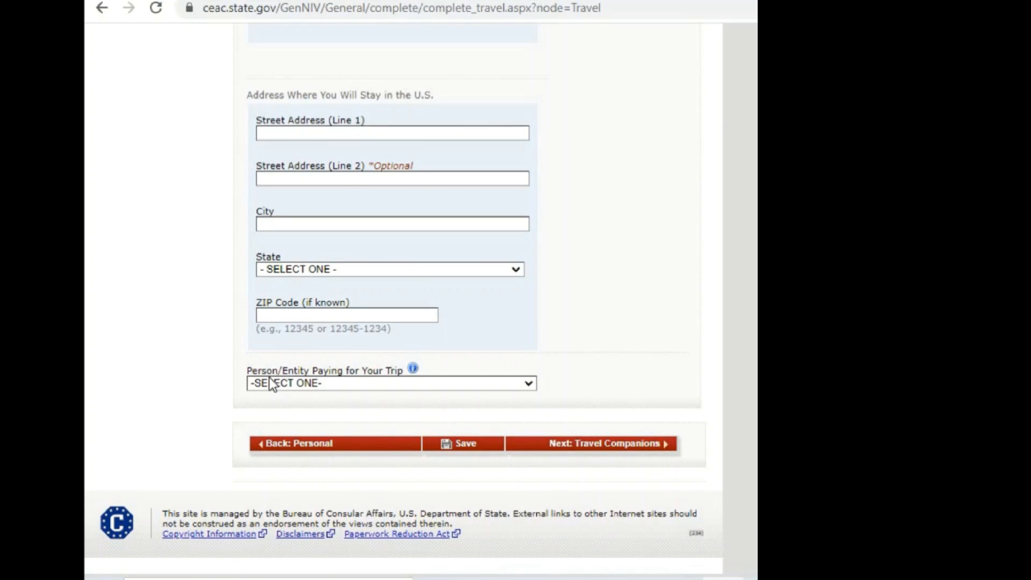
{"action": "left_click", "coordinate": [304, 386]}
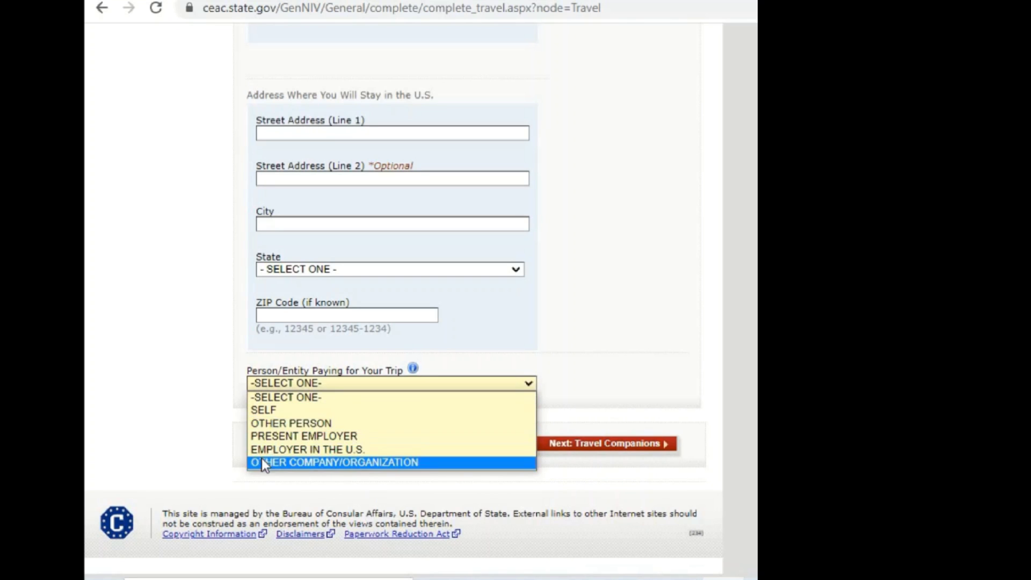
{"action": "left_click", "coordinate": [603, 451]}
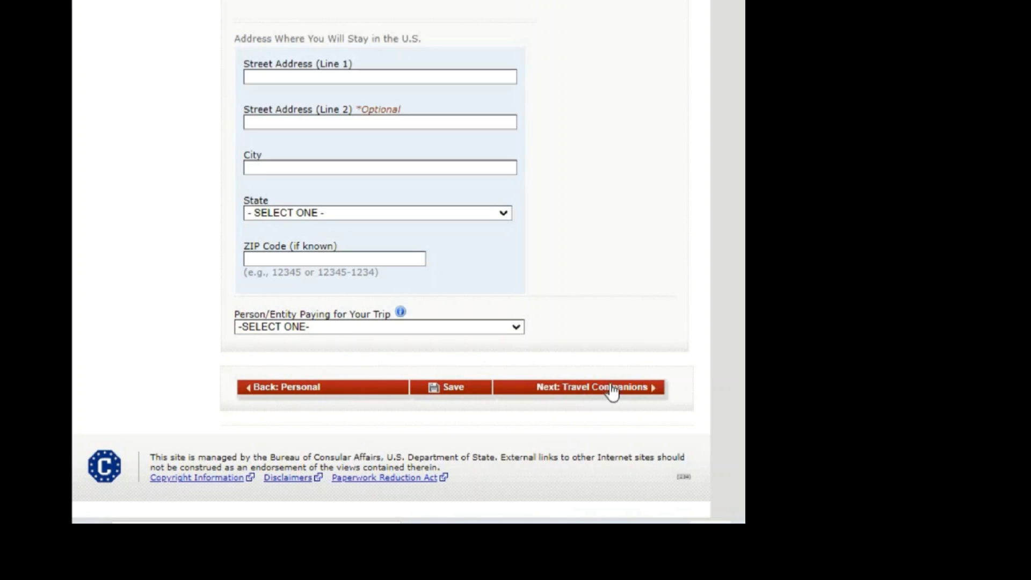
{"action": "left_click", "coordinate": [595, 388]}
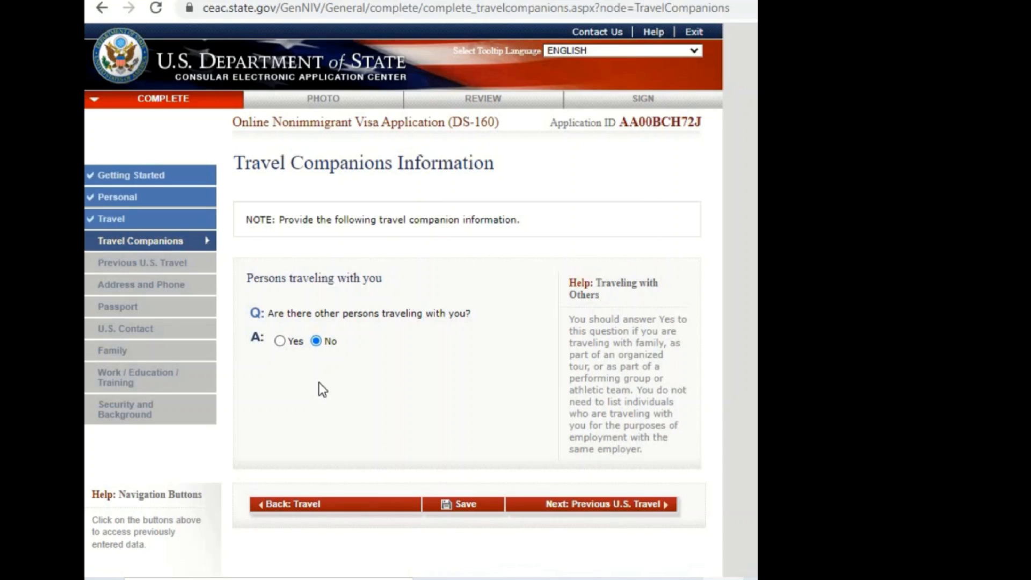
Step: Continue to Previous U.S. Travel and review its questions on past visits, visas, refusals and immigrant petitions
{"action": "left_click", "coordinate": [652, 511]}
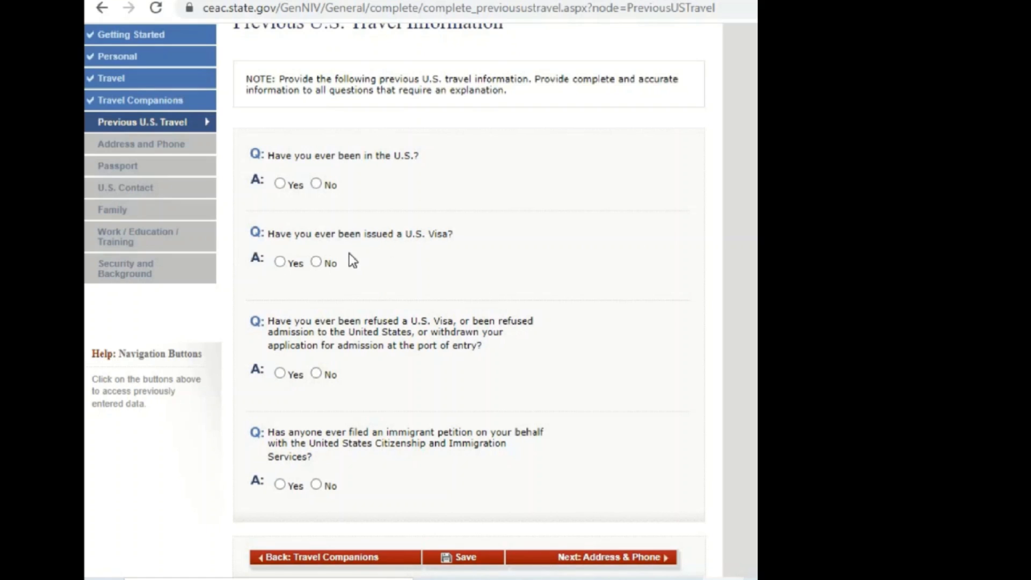
{"action": "scroll", "coordinate": [301, 274], "scroll_direction": "down", "scroll_amount": 2}
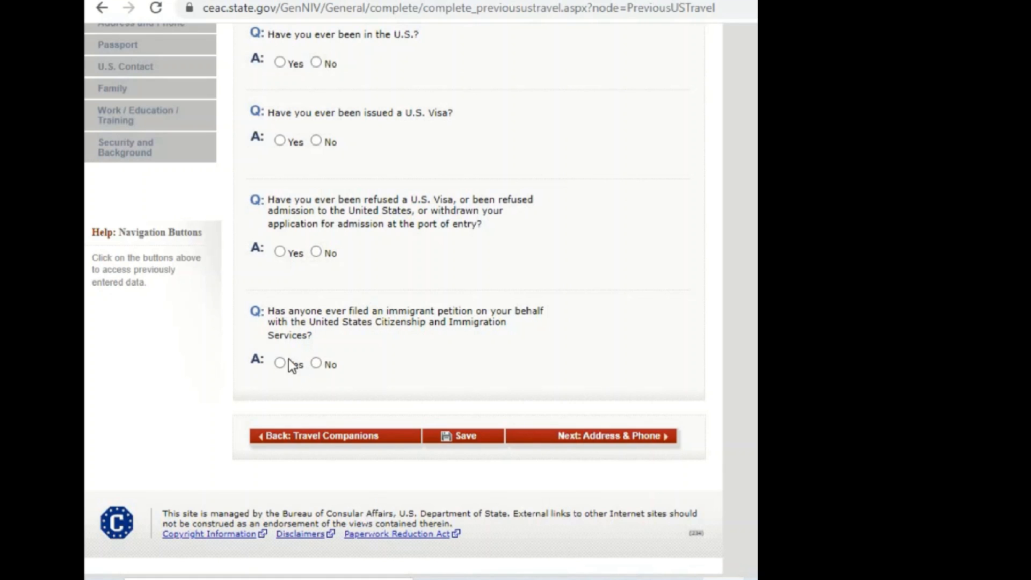
{"action": "scroll", "coordinate": [257, 357], "scroll_direction": "up", "scroll_amount": 3}
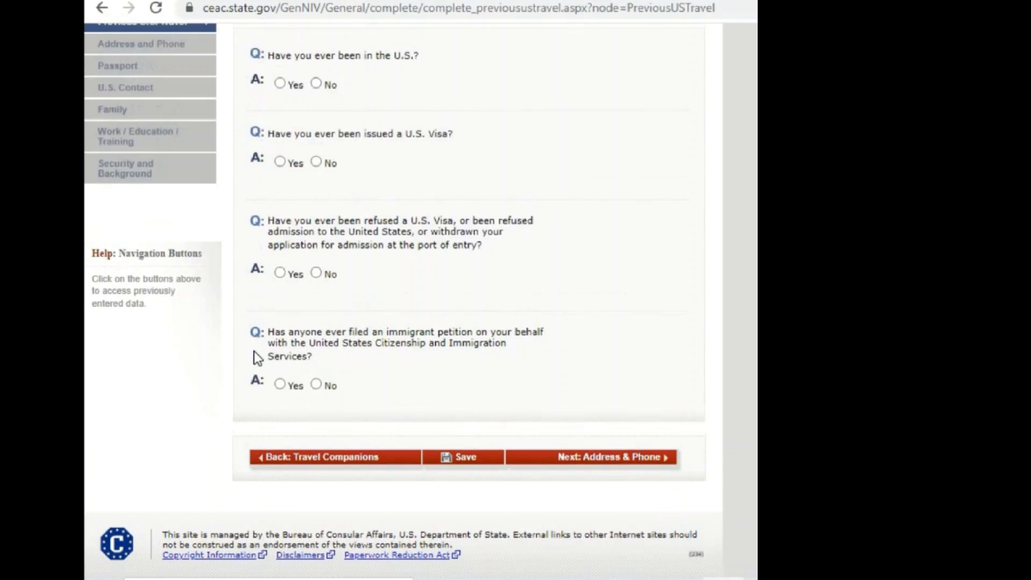
{"action": "scroll", "coordinate": [265, 260], "scroll_direction": "down", "scroll_amount": 3}
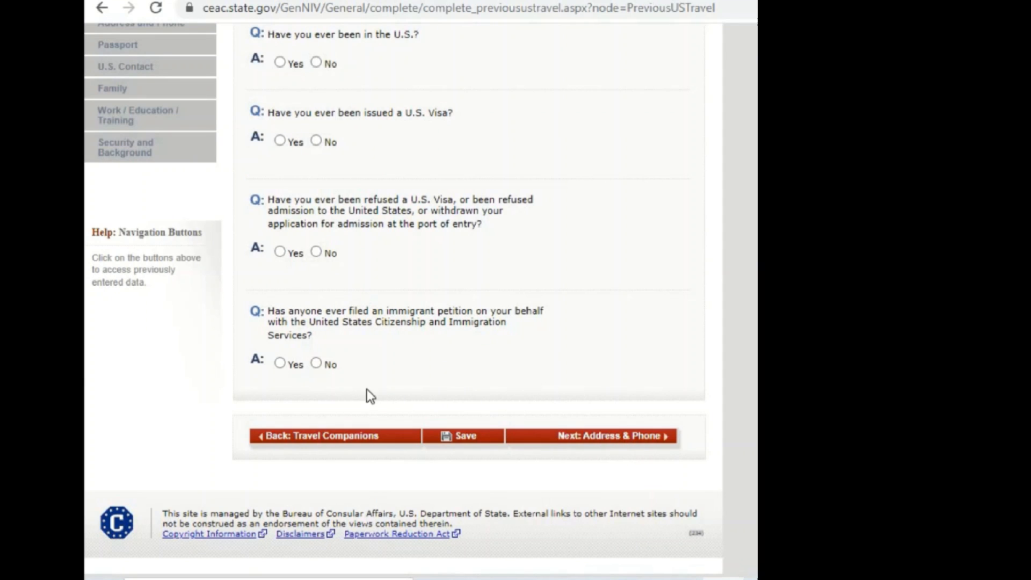
{"action": "scroll", "coordinate": [366, 389], "scroll_direction": "up", "scroll_amount": 3}
Step: Answer No to all four previous U.S. travel questions and continue to Address and Phone
{"action": "left_click", "coordinate": [316, 203]}
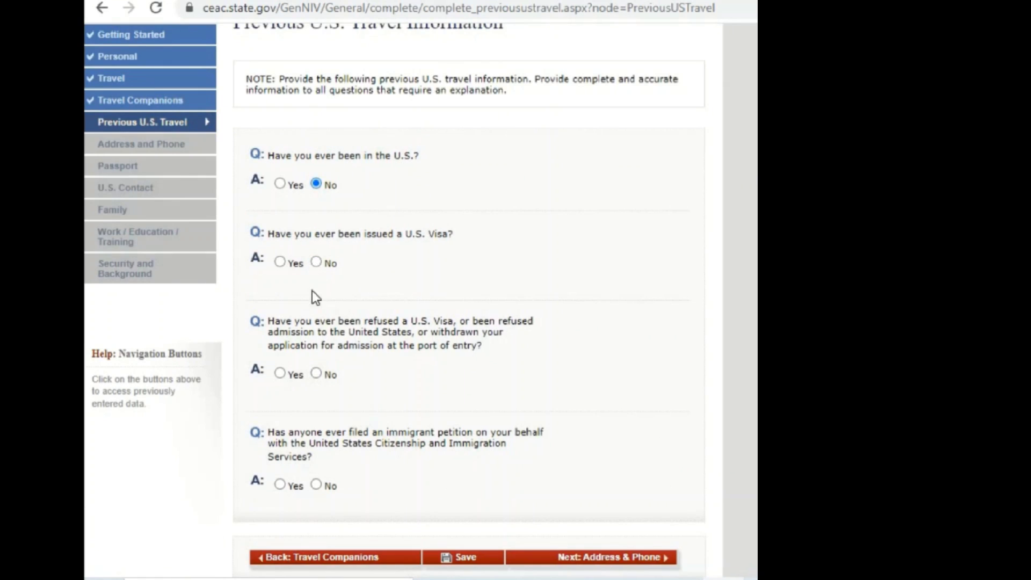
{"action": "left_click", "coordinate": [316, 261]}
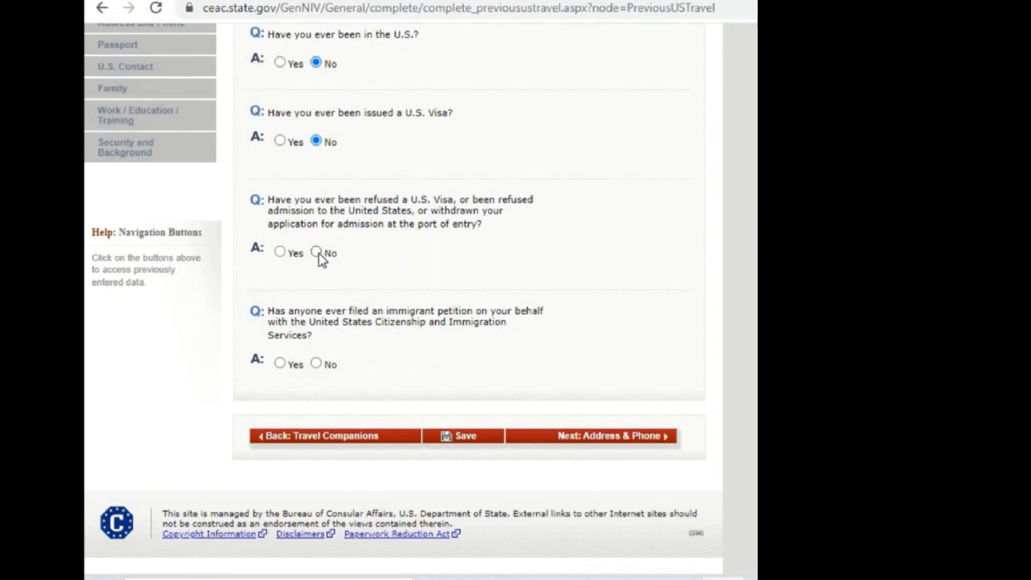
{"action": "left_click", "coordinate": [316, 252]}
{"action": "scroll", "coordinate": [403, 418], "scroll_direction": "up", "scroll_amount": 4}
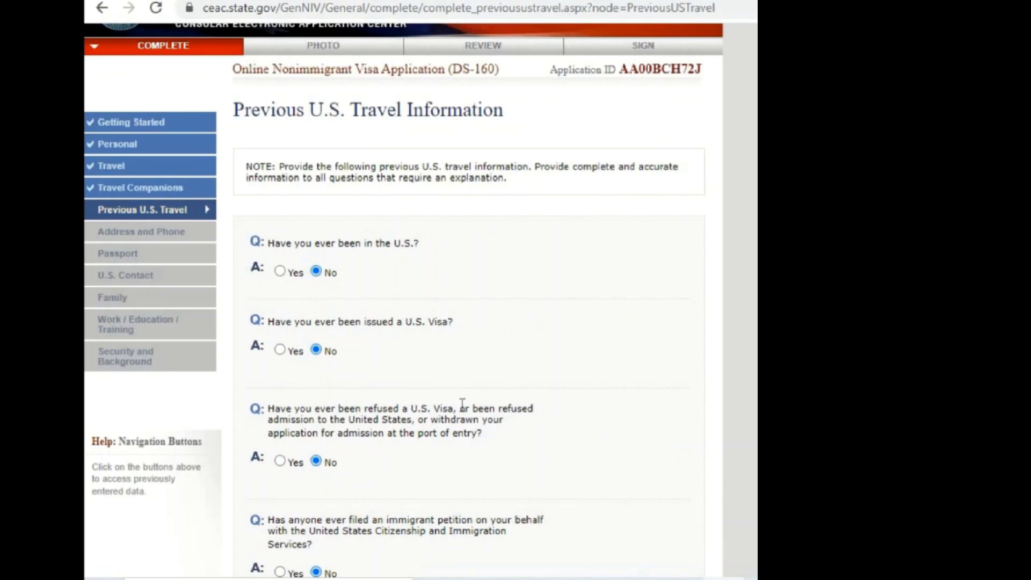
{"action": "scroll", "coordinate": [462, 405], "scroll_direction": "down", "scroll_amount": 4}
{"action": "left_click", "coordinate": [484, 438]}
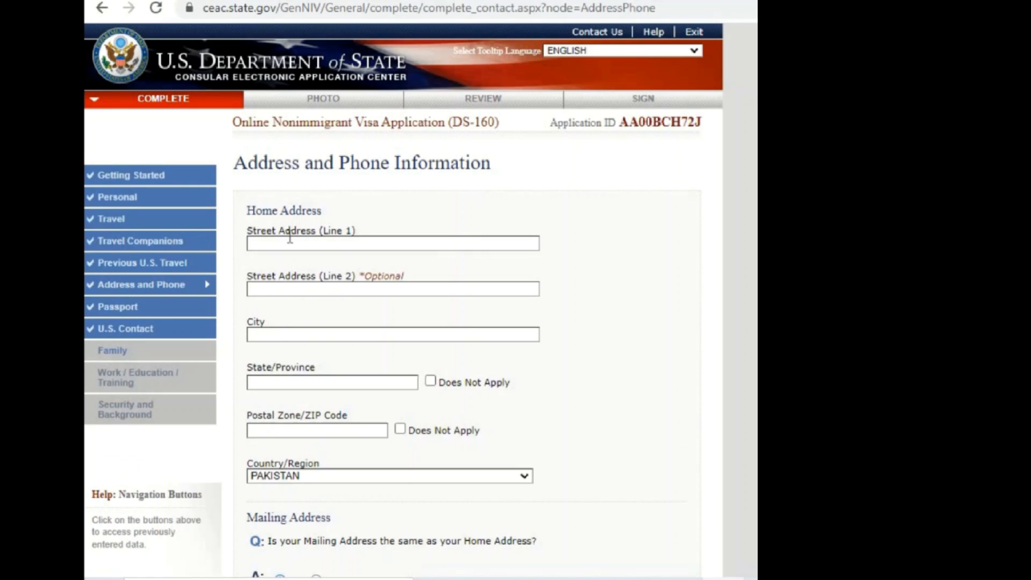
Step: Examine the home address, mailing address, phone, email and social media fields of the Address and Phone section
{"action": "scroll", "coordinate": [290, 237], "scroll_direction": "down", "scroll_amount": 3}
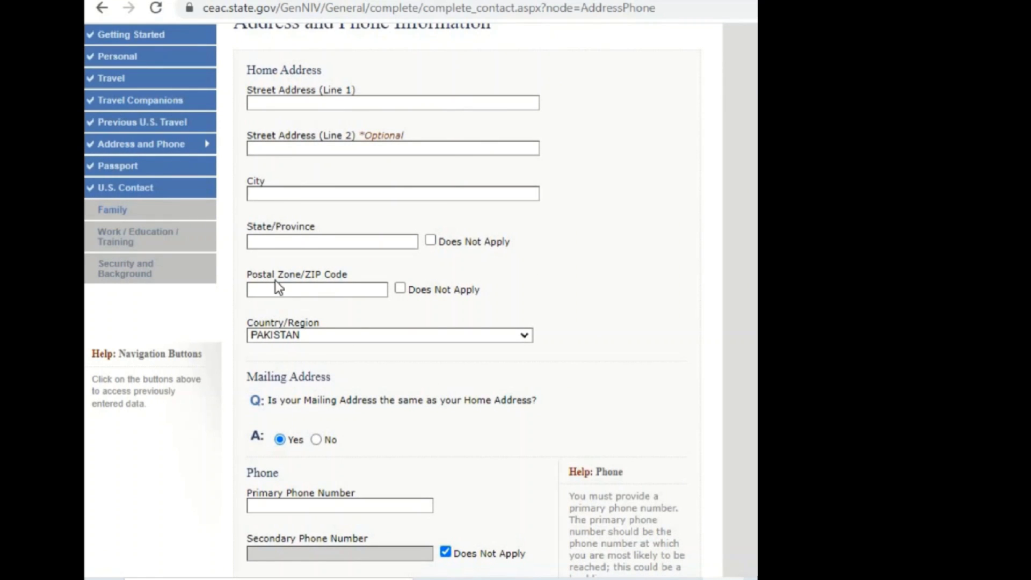
{"action": "scroll", "coordinate": [277, 287], "scroll_direction": "down", "scroll_amount": 3}
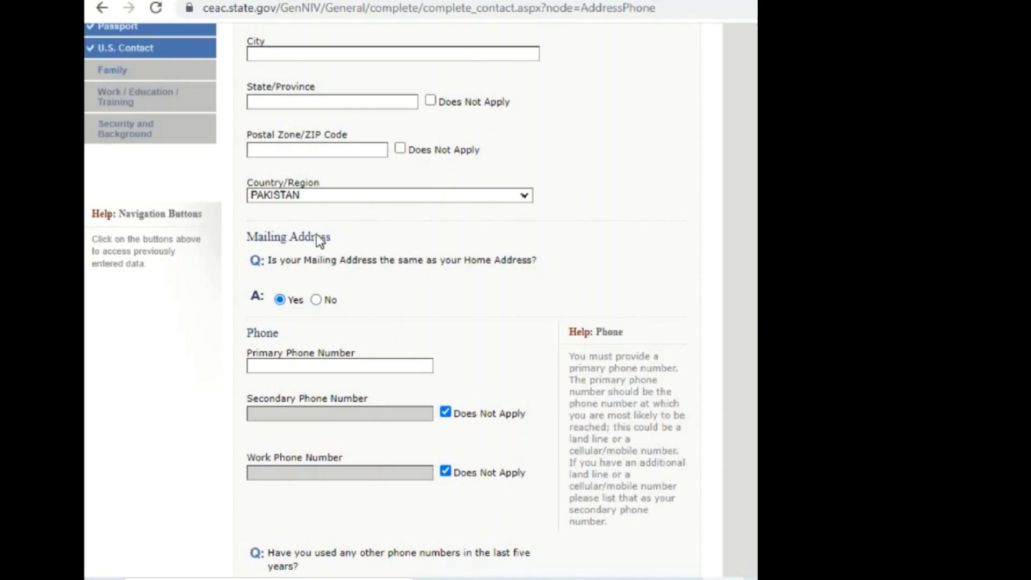
{"action": "scroll", "coordinate": [304, 344], "scroll_direction": "down", "scroll_amount": 3}
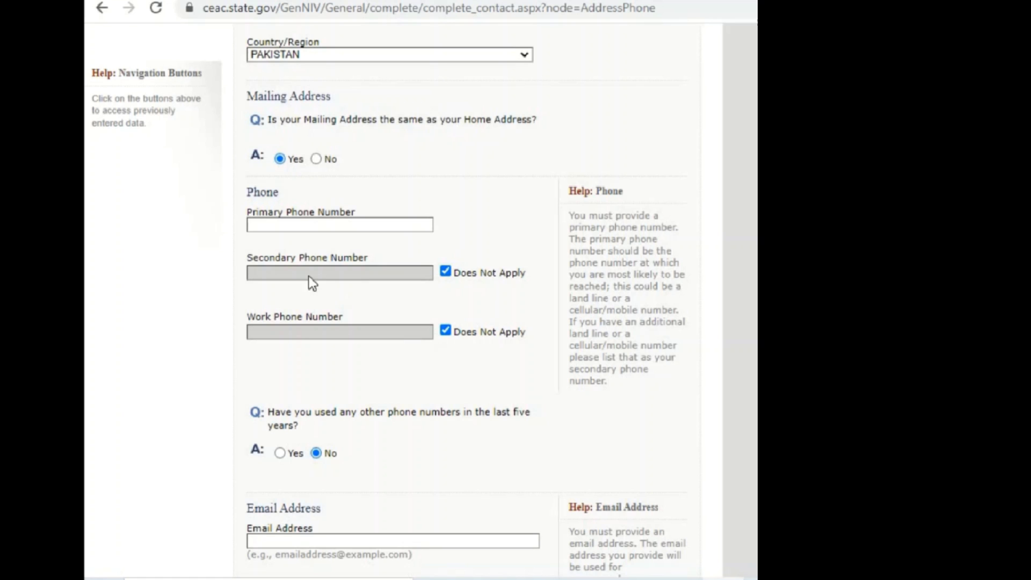
{"action": "scroll", "coordinate": [340, 328], "scroll_direction": "down", "scroll_amount": 3}
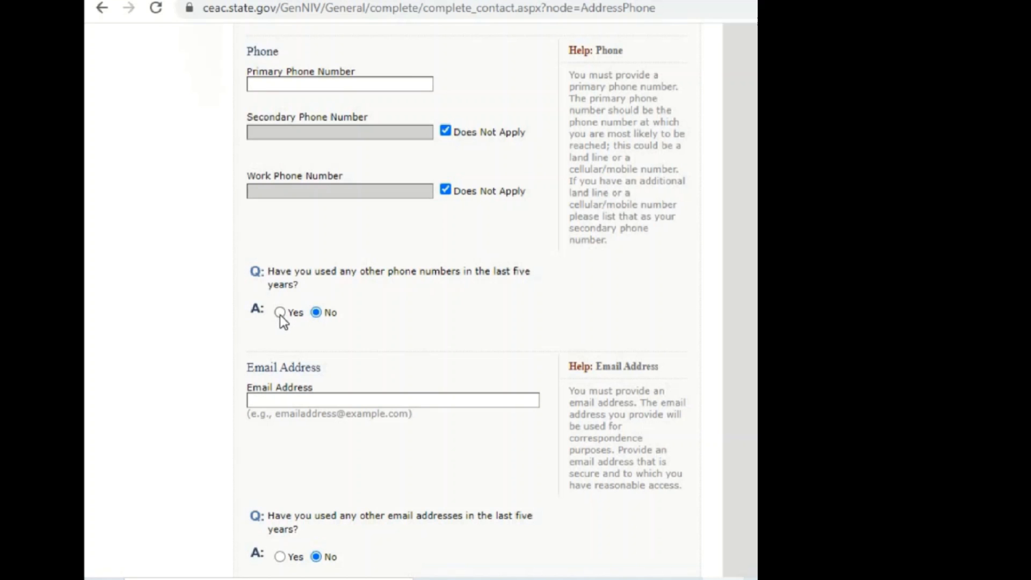
{"action": "scroll", "coordinate": [279, 315], "scroll_direction": "down", "scroll_amount": 3}
{"action": "scroll", "coordinate": [278, 316], "scroll_direction": "up", "scroll_amount": 3}
{"action": "scroll", "coordinate": [273, 274], "scroll_direction": "down", "scroll_amount": 3}
{"action": "scroll", "coordinate": [273, 355], "scroll_direction": "down", "scroll_amount": 3}
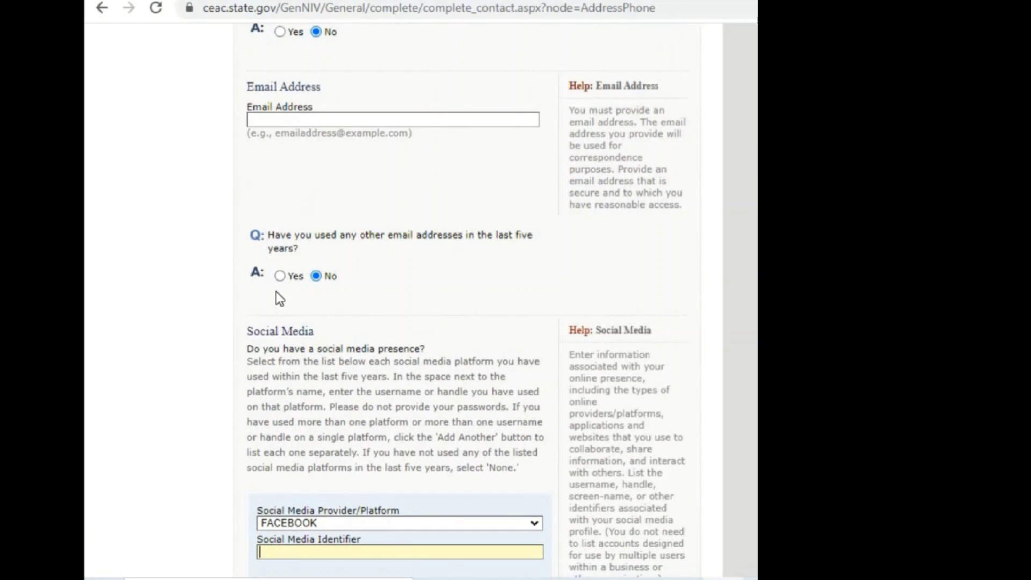
{"action": "scroll", "coordinate": [289, 288], "scroll_direction": "down", "scroll_amount": 5}
{"action": "scroll", "coordinate": [290, 304], "scroll_direction": "down", "scroll_amount": 2}
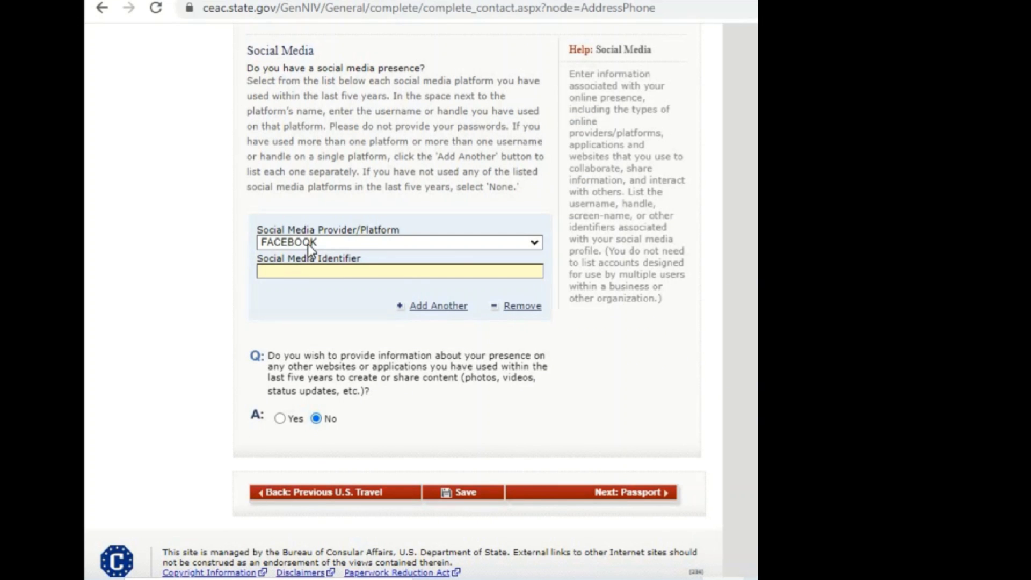
Step: View the available social media platforms, keep FACEBOOK as the provider, and continue to Passport
{"action": "left_click", "coordinate": [308, 244]}
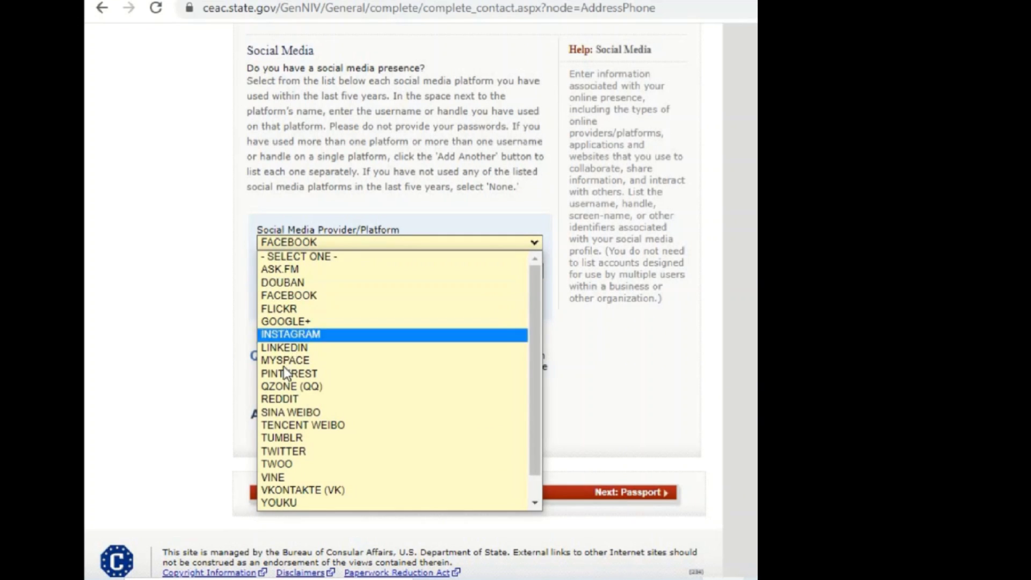
{"action": "left_click", "coordinate": [236, 329]}
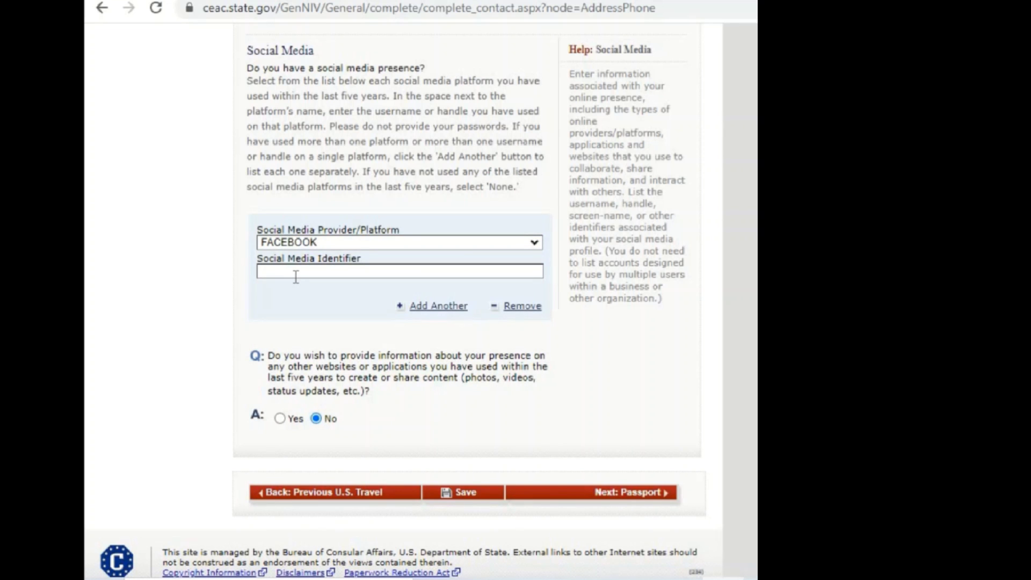
{"action": "scroll", "coordinate": [304, 289], "scroll_direction": "down", "scroll_amount": 1}
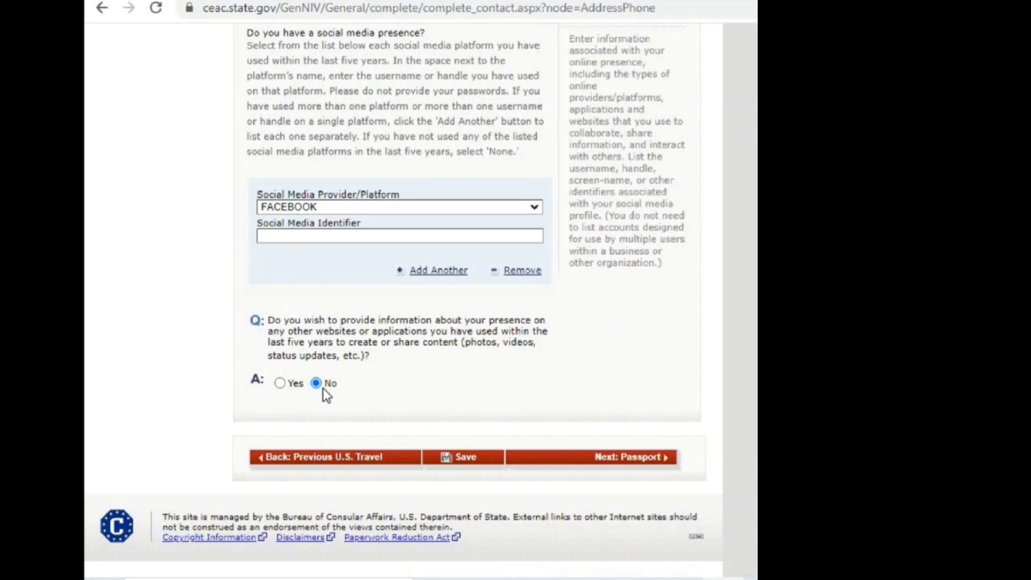
{"action": "left_click", "coordinate": [658, 463]}
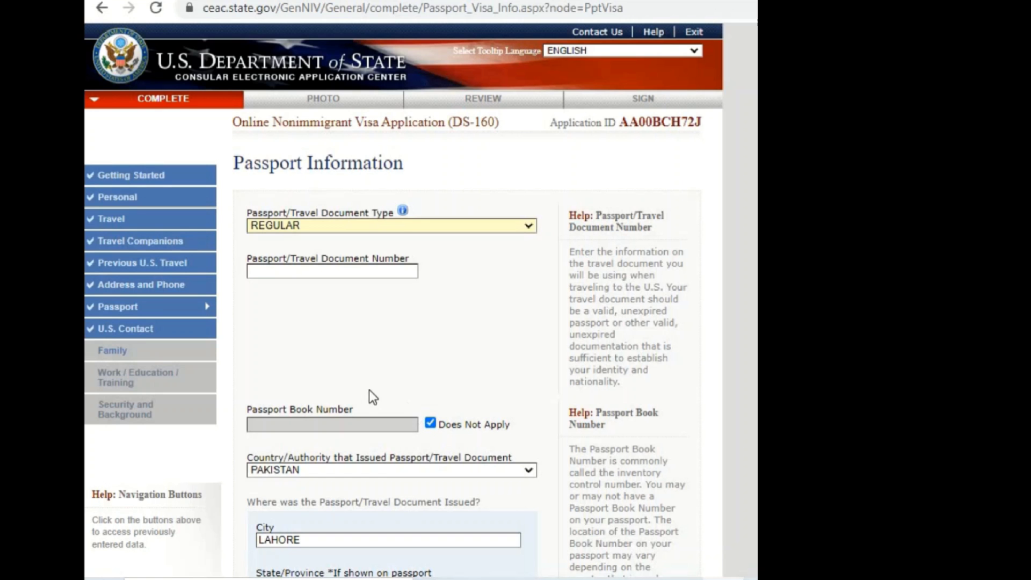
Step: Select REGULAR as the passport type and go through the issuance and expiration fields to U.S. Contact
{"action": "left_click", "coordinate": [320, 222]}
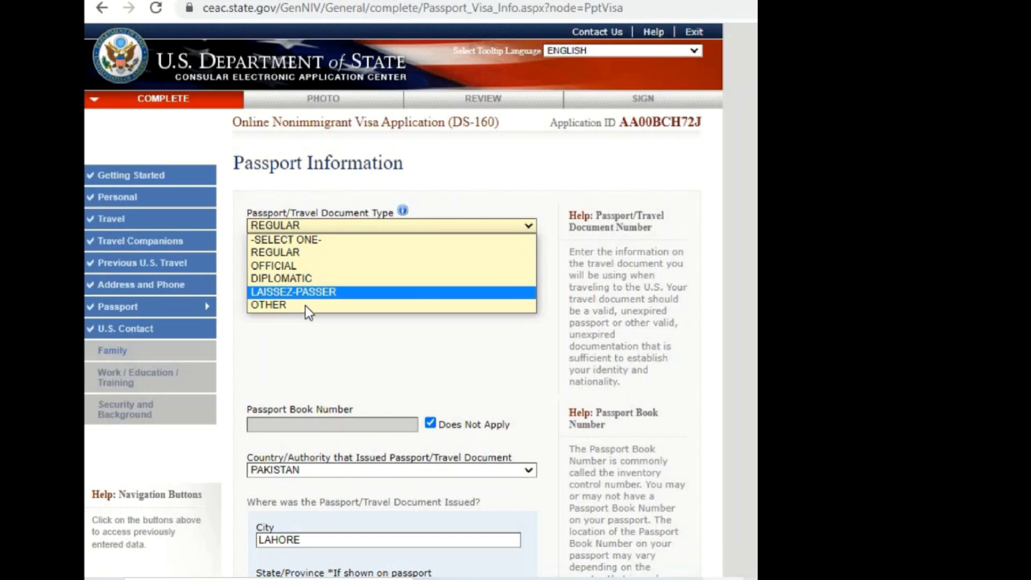
{"action": "left_click", "coordinate": [288, 251]}
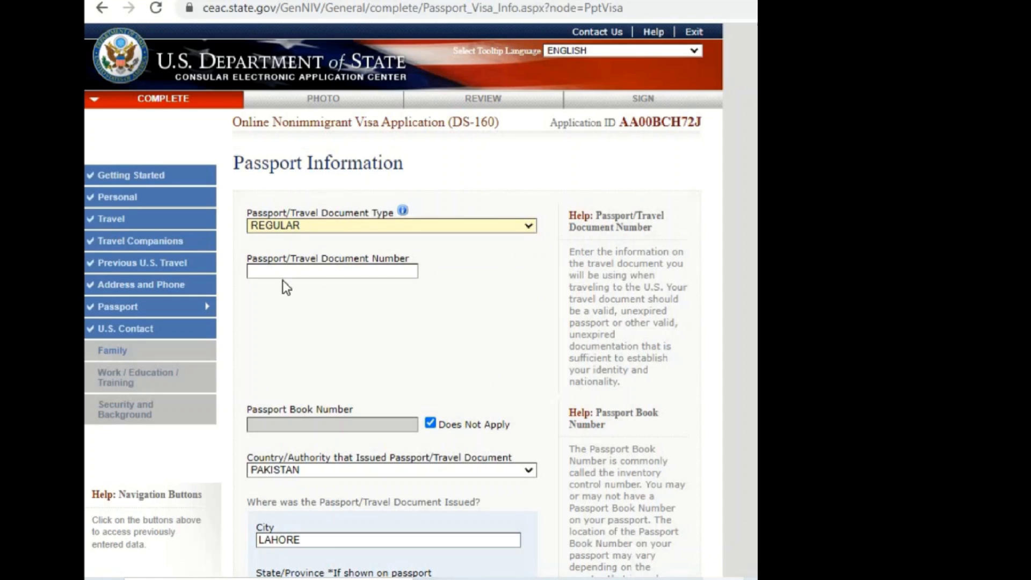
{"action": "scroll", "coordinate": [287, 272], "scroll_direction": "down", "scroll_amount": 5}
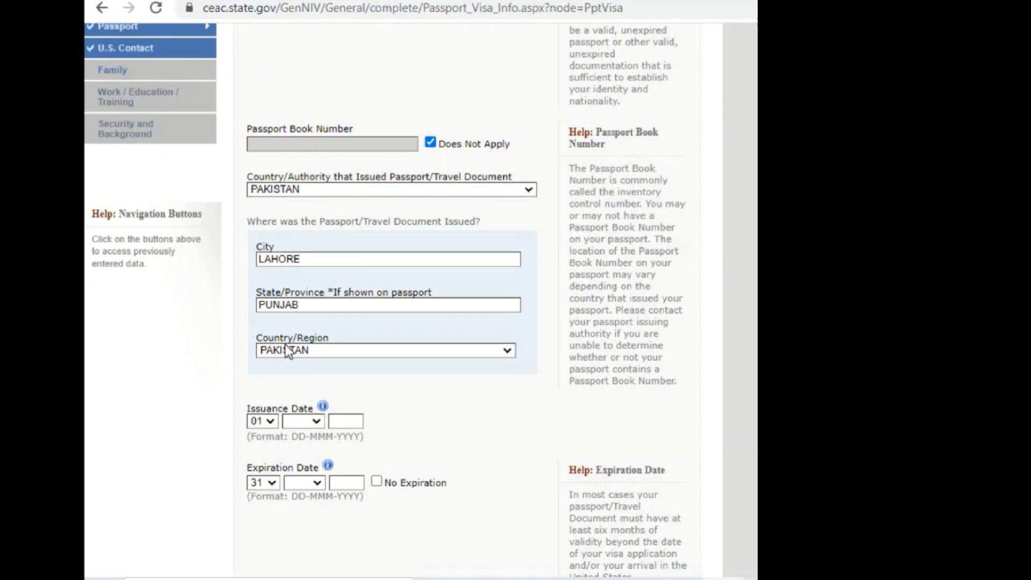
{"action": "scroll", "coordinate": [285, 244], "scroll_direction": "down", "scroll_amount": 3}
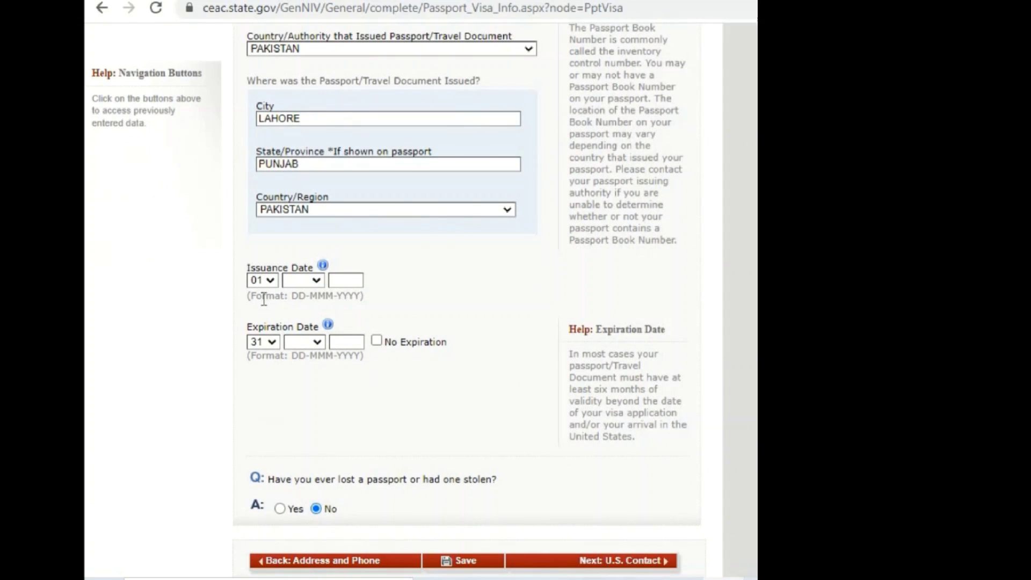
{"action": "scroll", "coordinate": [352, 335], "scroll_direction": "down", "scroll_amount": 2}
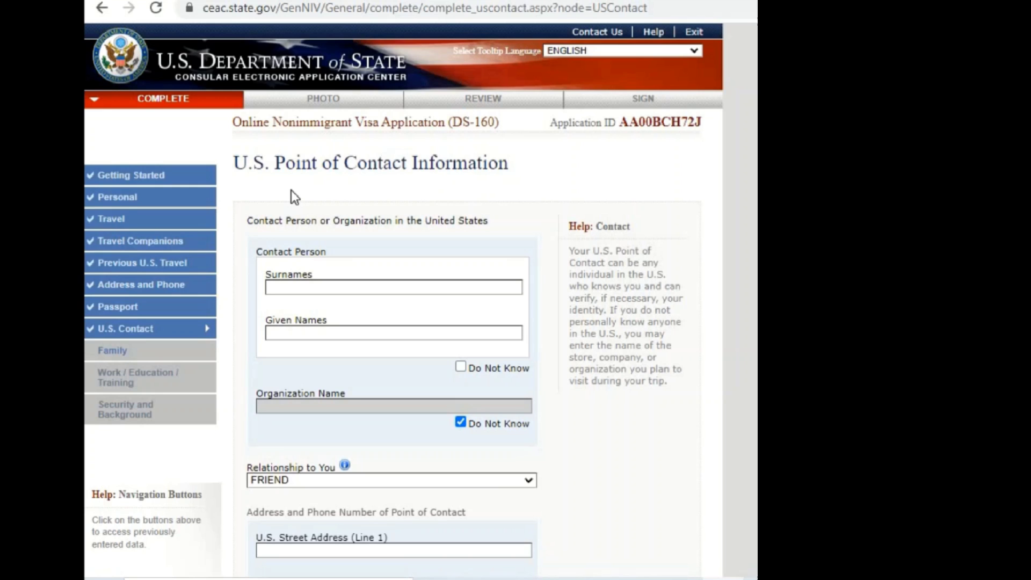
Step: Review the contact person, organization, relationship, address, phone and email fields for the U.S. point of contact
{"action": "scroll", "coordinate": [291, 190], "scroll_direction": "down", "scroll_amount": 3}
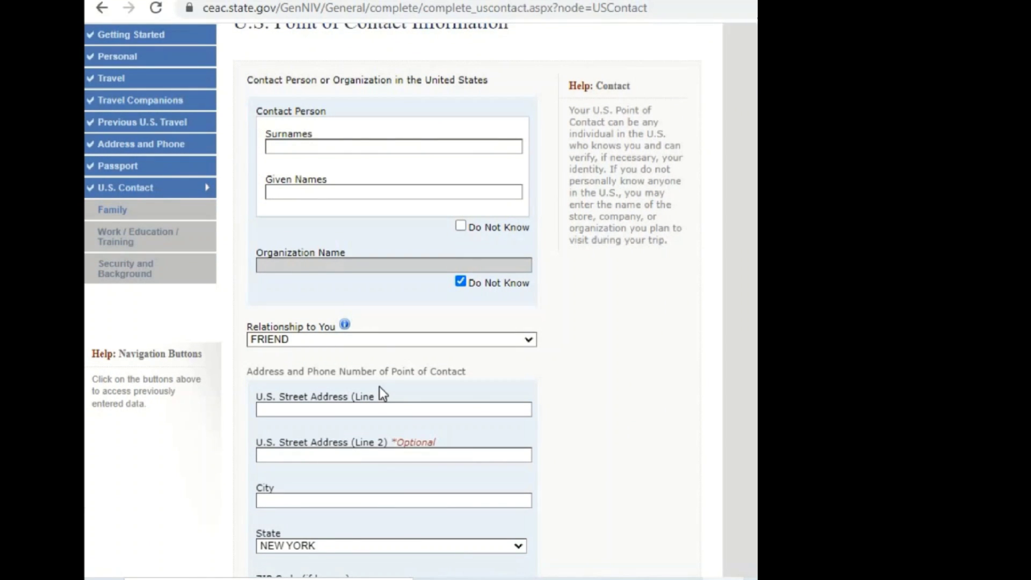
{"action": "scroll", "coordinate": [334, 334], "scroll_direction": "down", "scroll_amount": 3}
{"action": "scroll", "coordinate": [312, 317], "scroll_direction": "up", "scroll_amount": 5}
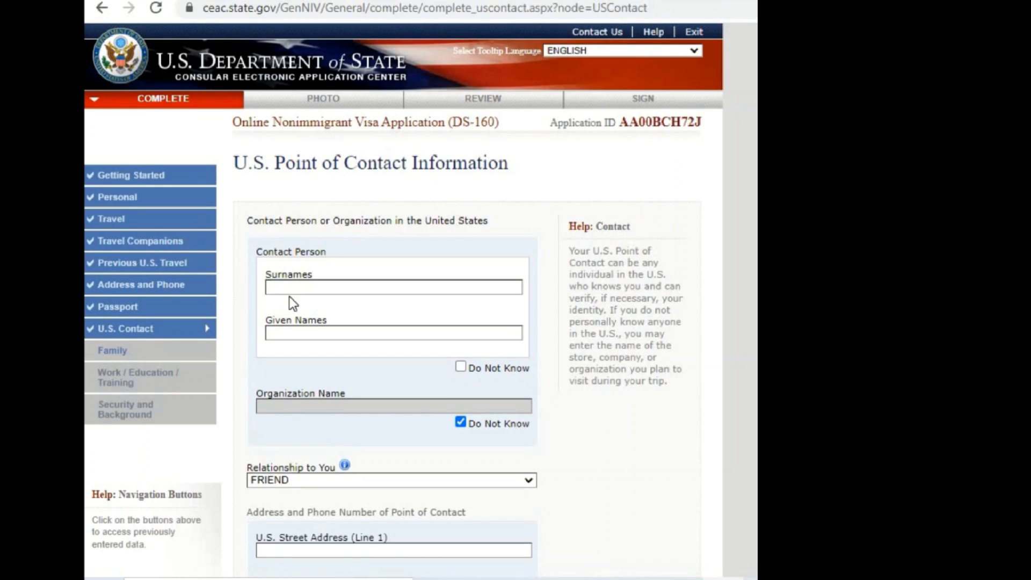
{"action": "scroll", "coordinate": [289, 322], "scroll_direction": "down", "scroll_amount": 3}
{"action": "scroll", "coordinate": [289, 322], "scroll_direction": "down", "scroll_amount": 3}
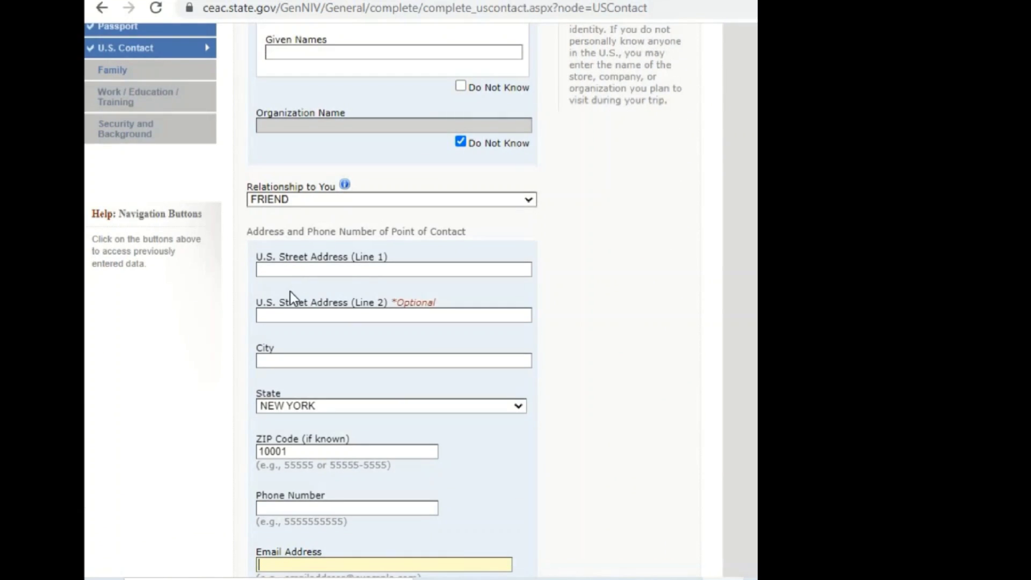
{"action": "scroll", "coordinate": [290, 292], "scroll_direction": "down", "scroll_amount": 3}
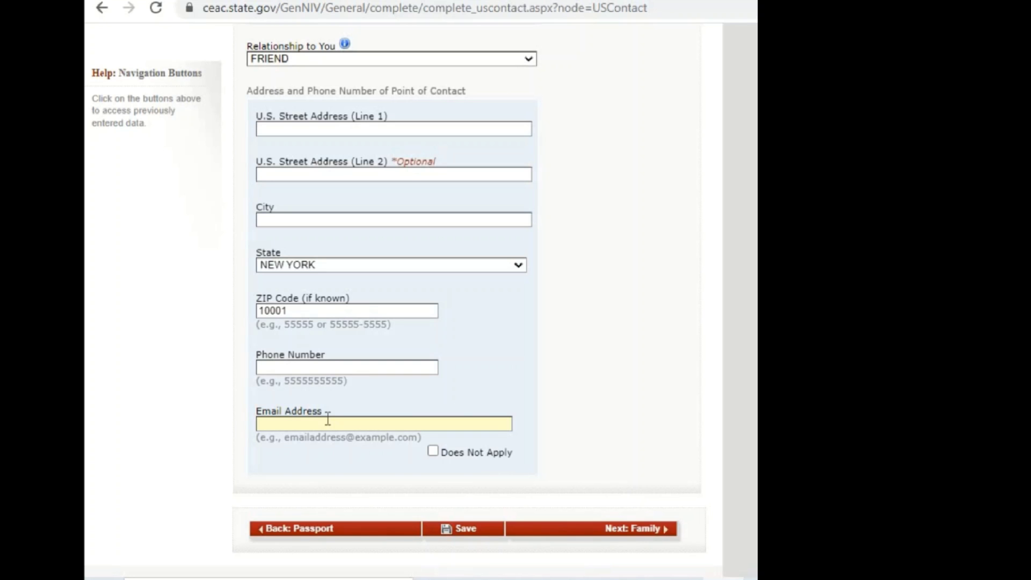
{"action": "scroll", "coordinate": [327, 418], "scroll_direction": "up", "scroll_amount": 6}
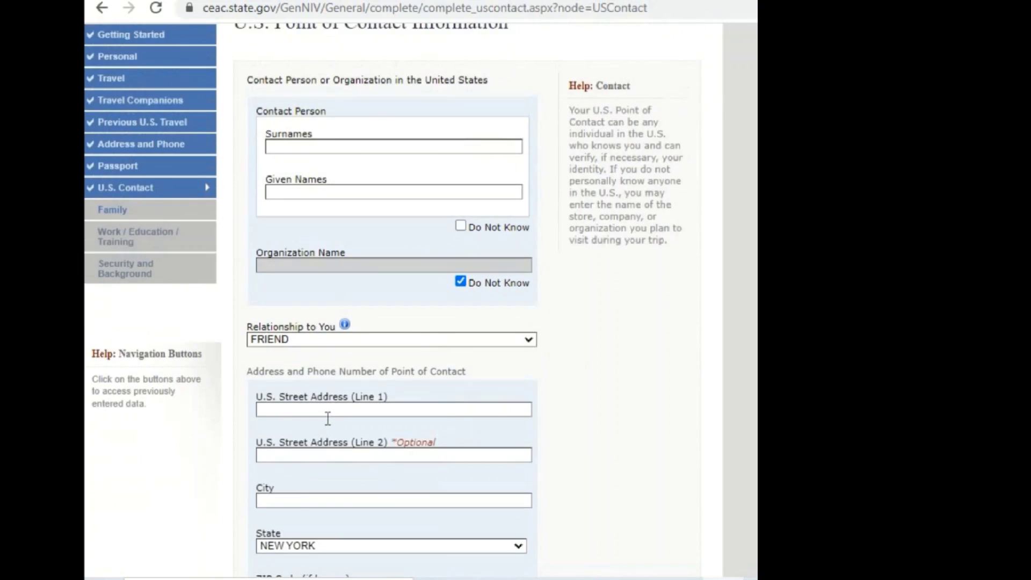
{"action": "scroll", "coordinate": [327, 418], "scroll_direction": "up", "scroll_amount": 3}
{"action": "scroll", "coordinate": [423, 398], "scroll_direction": "down", "scroll_amount": 9}
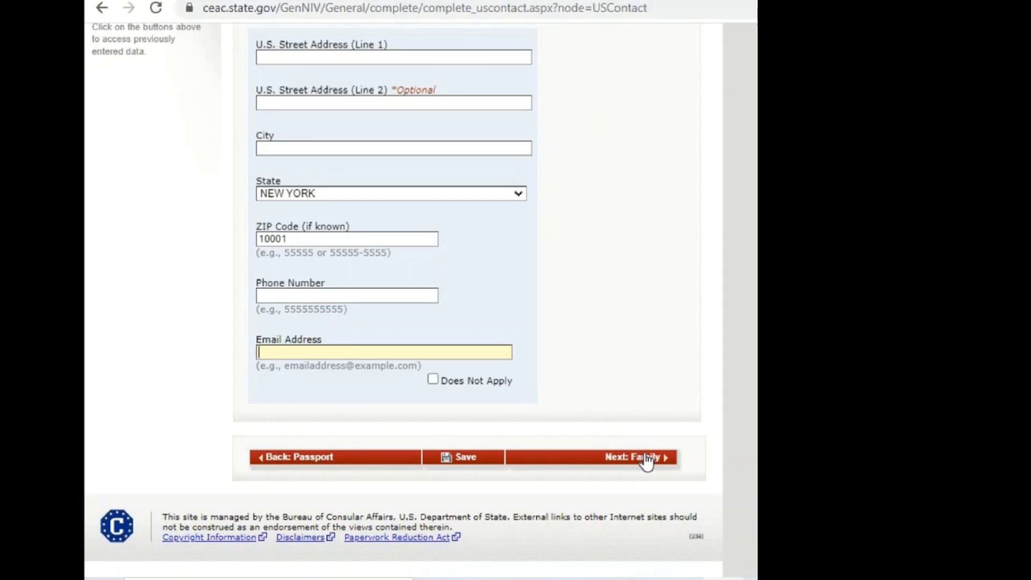
Step: Review the father, mother and immediate relatives questions in the Family section and continue to Work/Education/Training
{"action": "scroll", "coordinate": [617, 466], "scroll_direction": "up", "scroll_amount": 7}
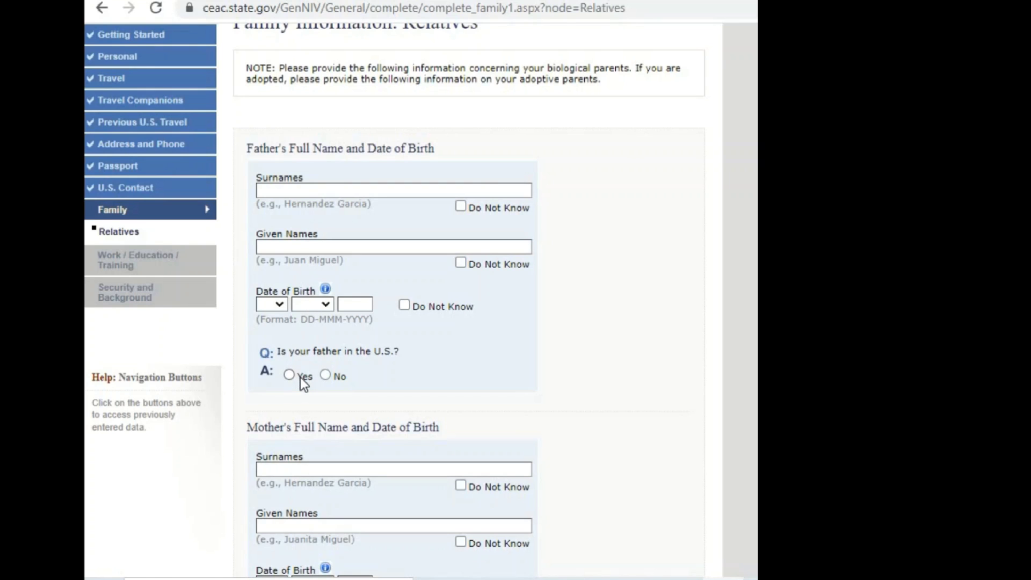
{"action": "scroll", "coordinate": [301, 377], "scroll_direction": "down", "scroll_amount": 5}
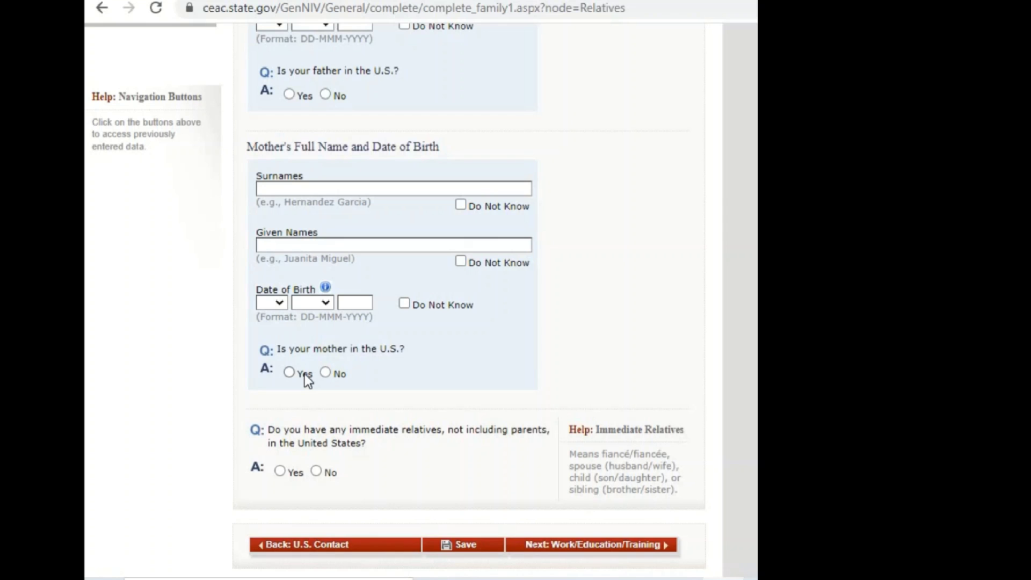
{"action": "scroll", "coordinate": [304, 373], "scroll_direction": "down", "scroll_amount": 2}
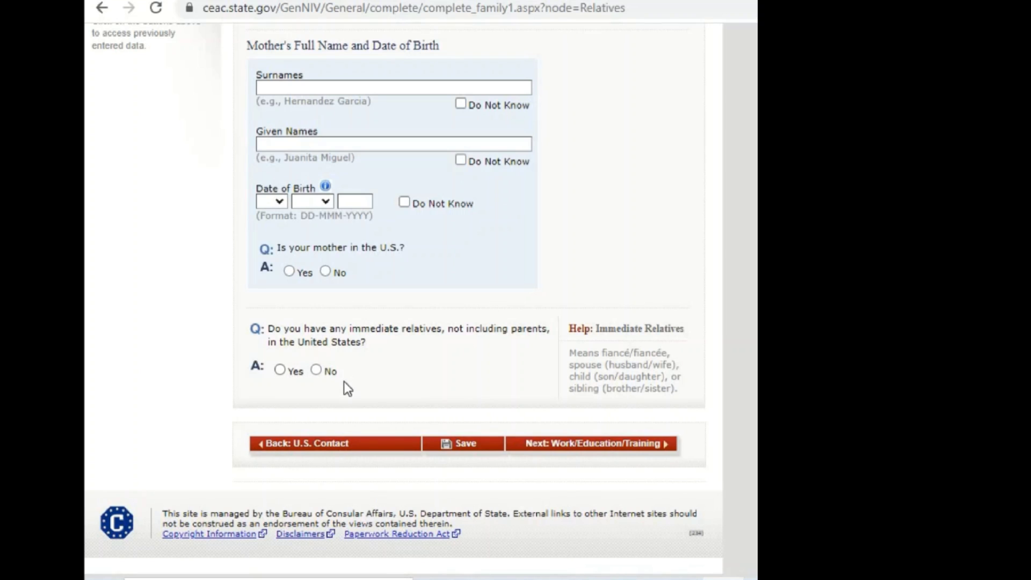
{"action": "left_click", "coordinate": [654, 449]}
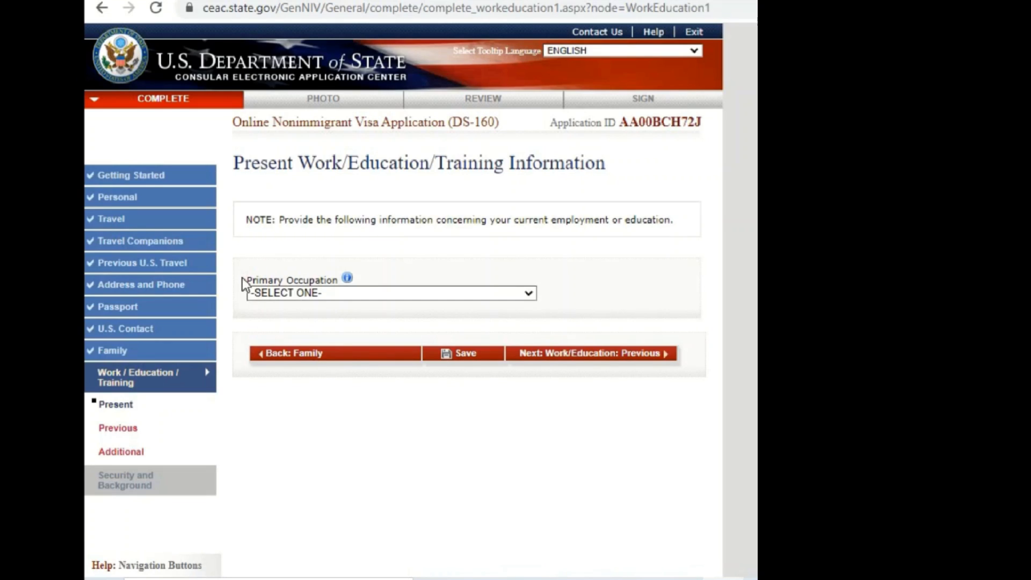
Step: Select BUSINESS as the primary occupation, look through the employer, income and duties fields, and continue to Previous Work/Education
{"action": "left_click", "coordinate": [306, 295]}
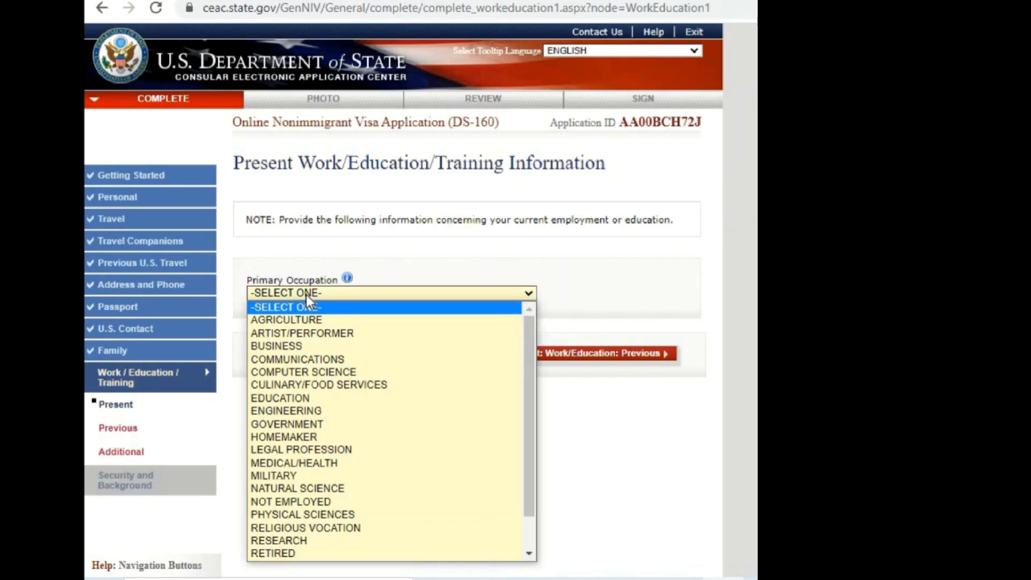
{"action": "left_click", "coordinate": [284, 345]}
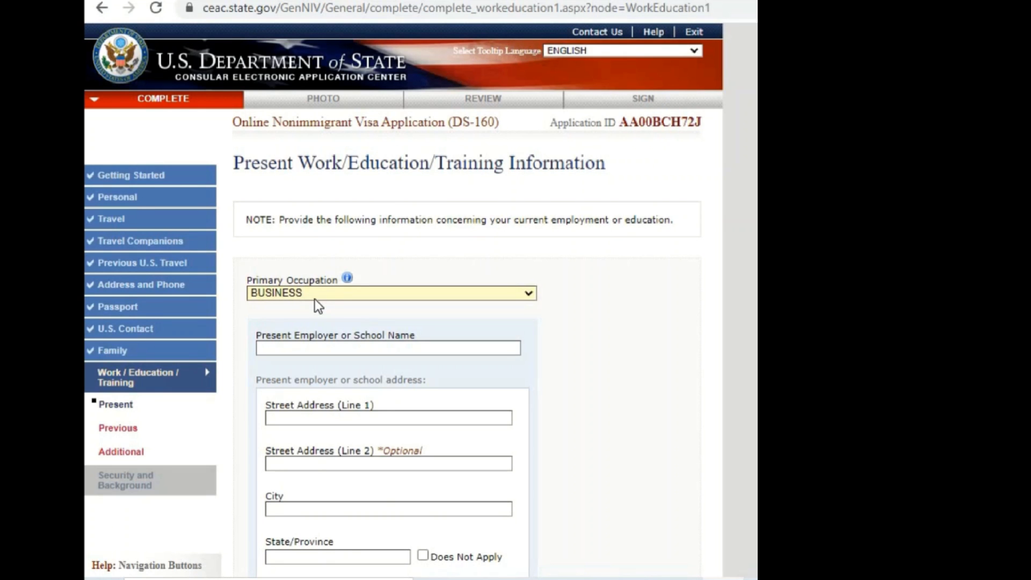
{"action": "scroll", "coordinate": [312, 371], "scroll_direction": "down", "scroll_amount": 3}
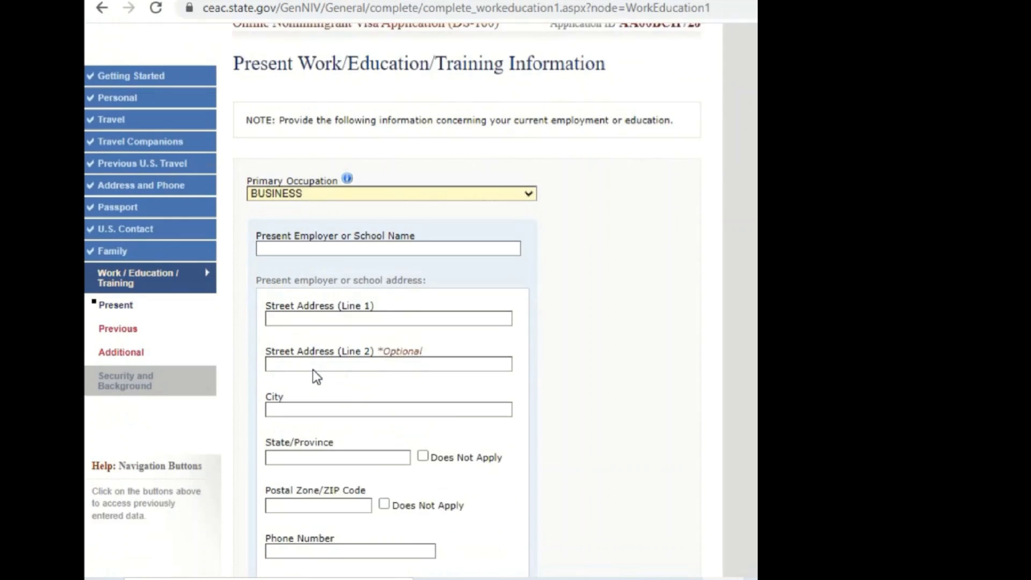
{"action": "scroll", "coordinate": [297, 386], "scroll_direction": "down", "scroll_amount": 5}
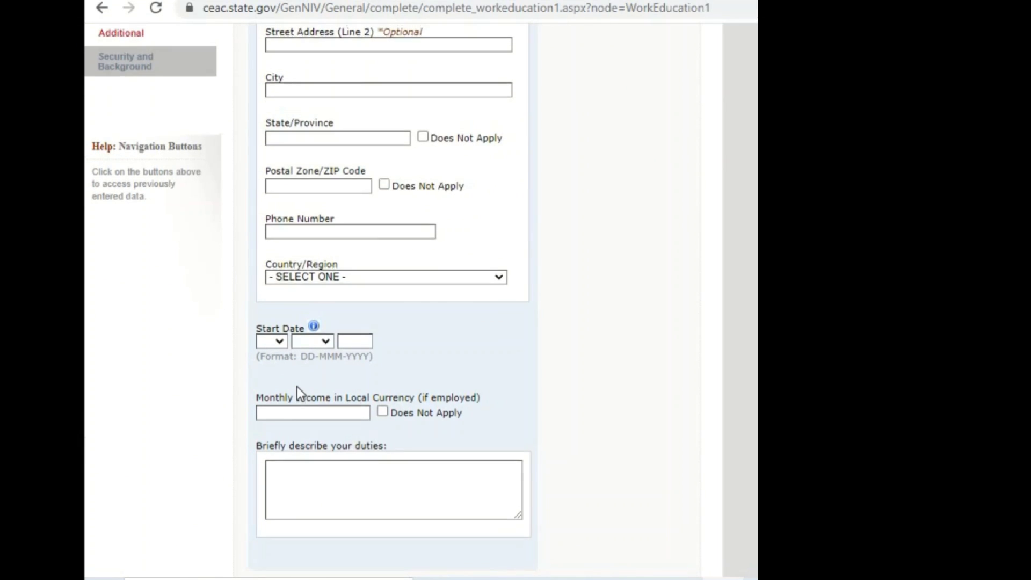
{"action": "scroll", "coordinate": [298, 387], "scroll_direction": "up", "scroll_amount": 8}
{"action": "scroll", "coordinate": [298, 387], "scroll_direction": "down", "scroll_amount": 10}
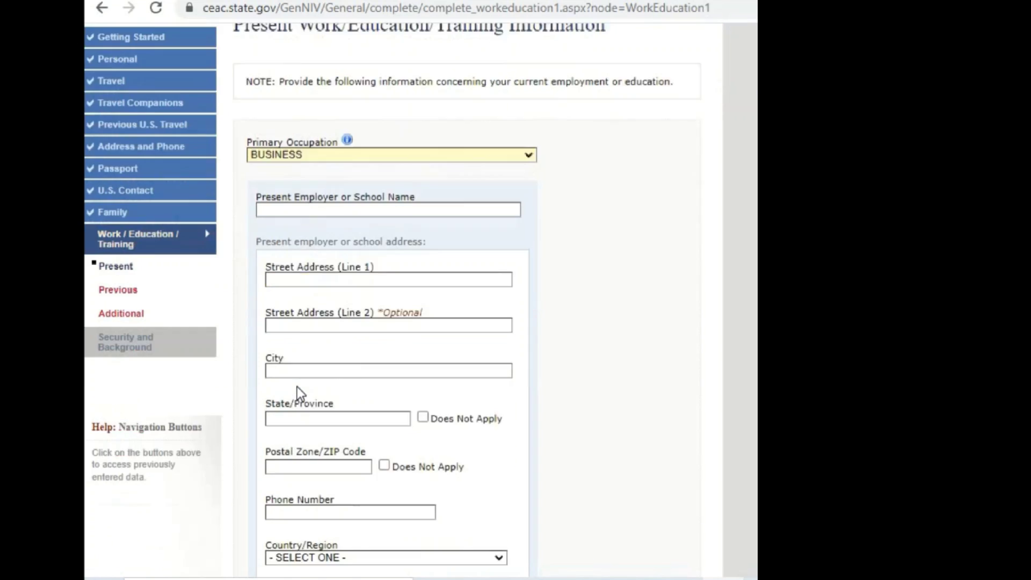
{"action": "scroll", "coordinate": [429, 339], "scroll_direction": "down", "scroll_amount": 1}
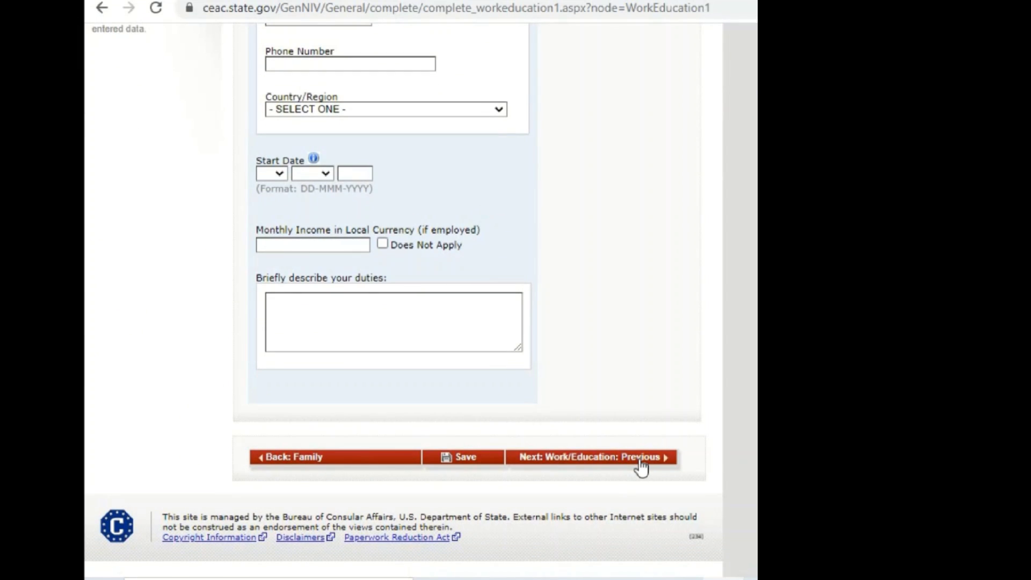
{"action": "left_click", "coordinate": [532, 458]}
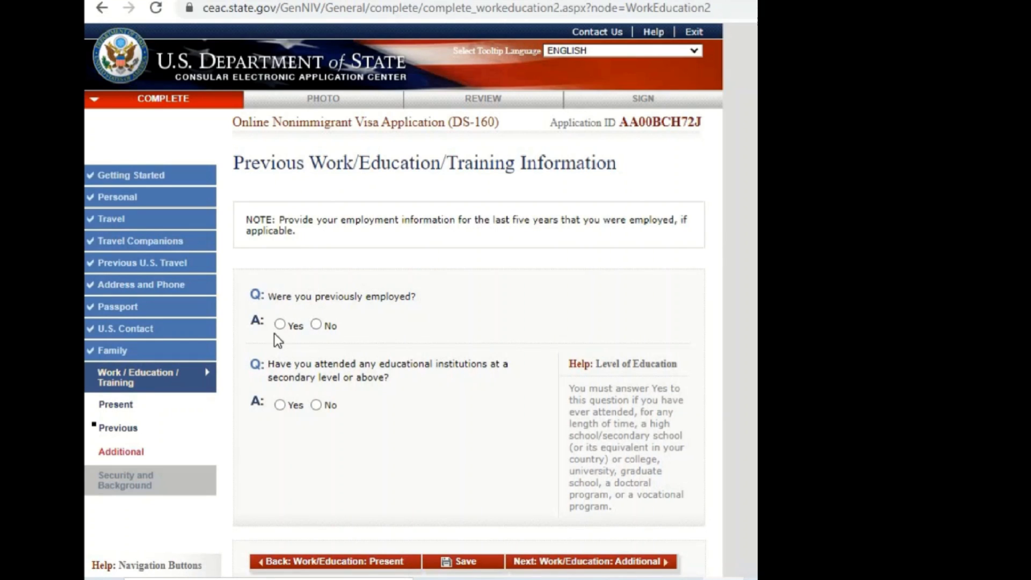
Step: Answer Yes to having attended educational institutions, look over the institution fields, and continue to Additional Work/Education
{"action": "scroll", "coordinate": [275, 337], "scroll_direction": "down", "scroll_amount": 3}
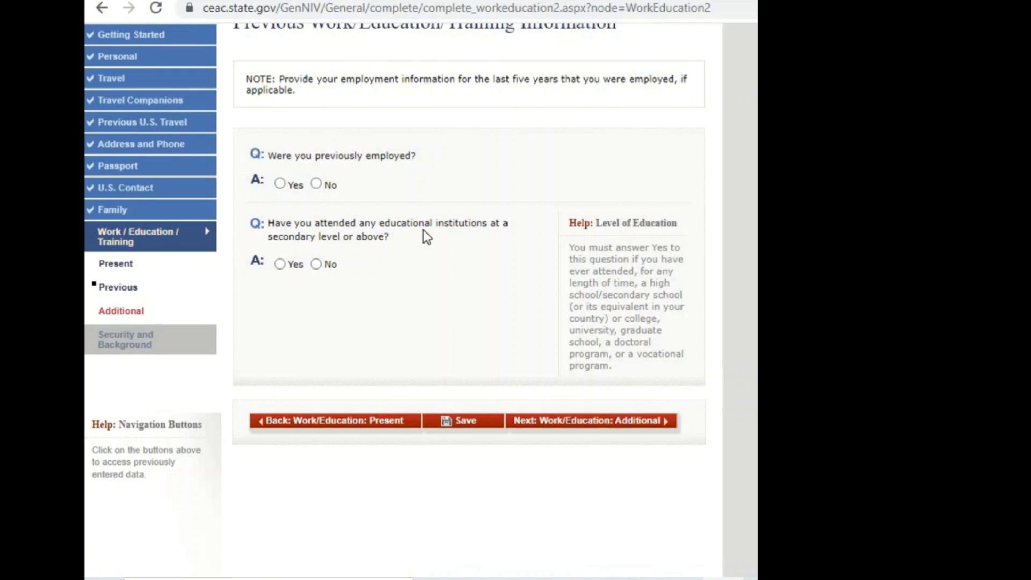
{"action": "left_click", "coordinate": [280, 264]}
{"action": "scroll", "coordinate": [350, 360], "scroll_direction": "down", "scroll_amount": 5}
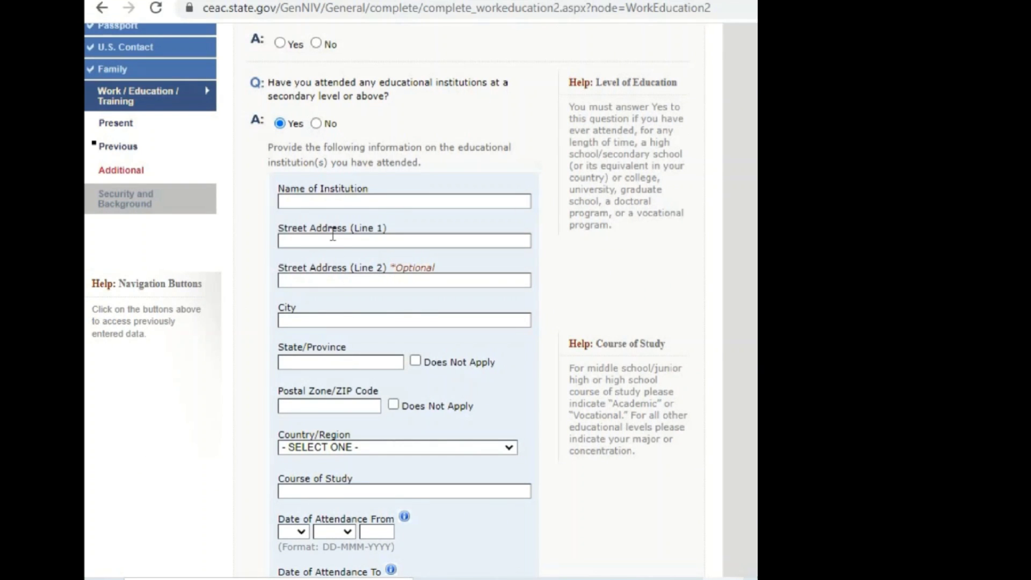
{"action": "scroll", "coordinate": [321, 387], "scroll_direction": "down", "scroll_amount": 3}
{"action": "scroll", "coordinate": [320, 378], "scroll_direction": "up", "scroll_amount": 3}
{"action": "scroll", "coordinate": [322, 371], "scroll_direction": "down", "scroll_amount": 3}
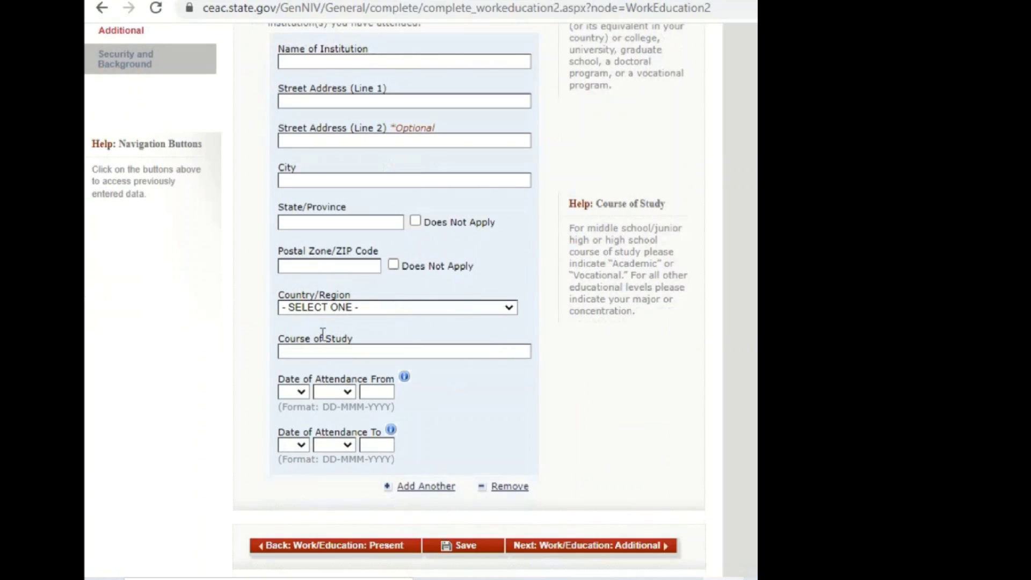
{"action": "scroll", "coordinate": [322, 332], "scroll_direction": "up", "scroll_amount": 3}
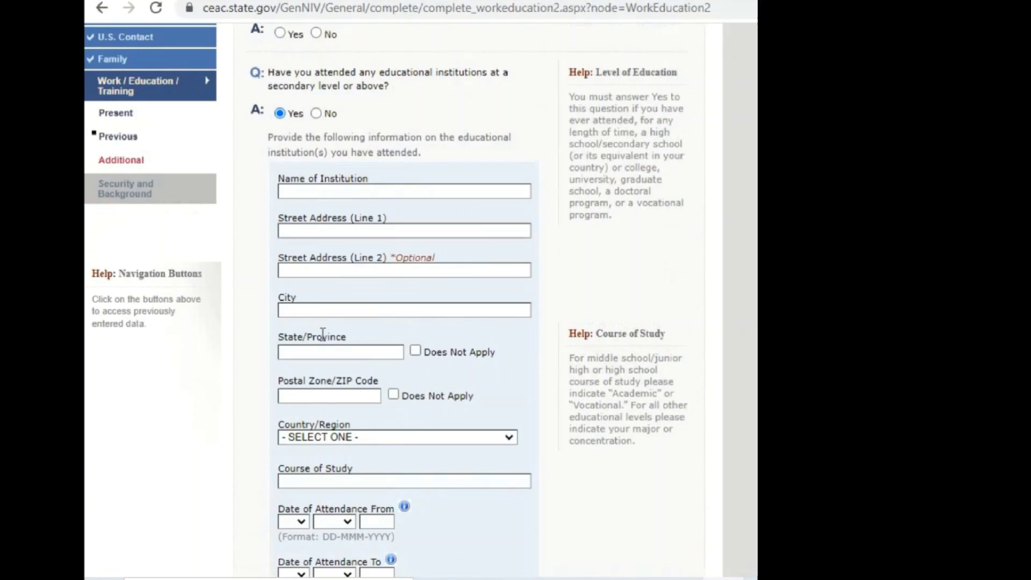
{"action": "scroll", "coordinate": [322, 322], "scroll_direction": "down", "scroll_amount": 3}
{"action": "scroll", "coordinate": [321, 295], "scroll_direction": "up", "scroll_amount": 6}
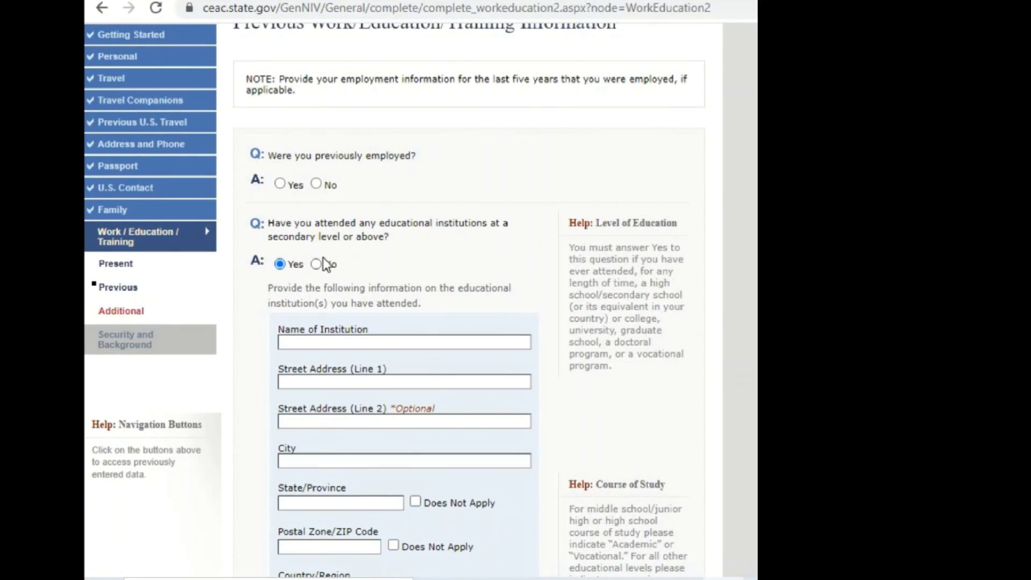
{"action": "scroll", "coordinate": [527, 403], "scroll_direction": "down", "scroll_amount": 8}
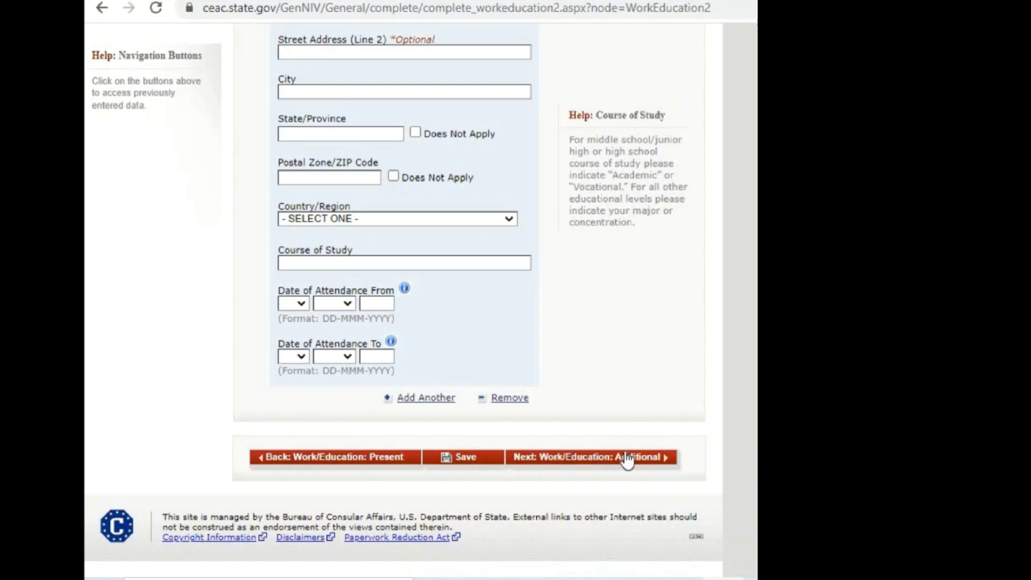
{"action": "left_click", "coordinate": [516, 447]}
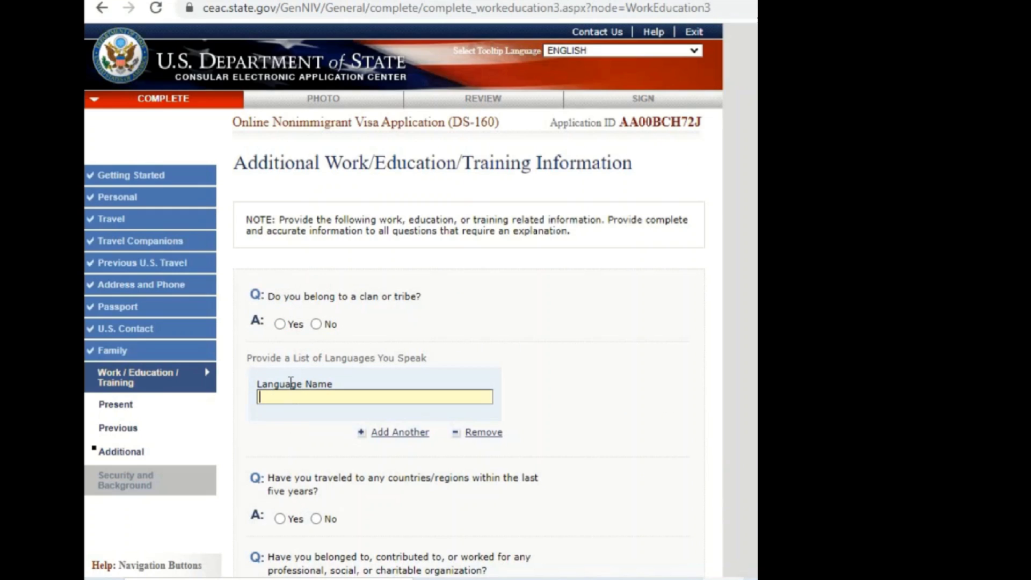
Step: Answer No to belonging to a clan or tribe and enter URDU as the spoken language
{"action": "left_click", "coordinate": [316, 323]}
{"action": "scroll", "coordinate": [316, 328], "scroll_direction": "down", "scroll_amount": 3}
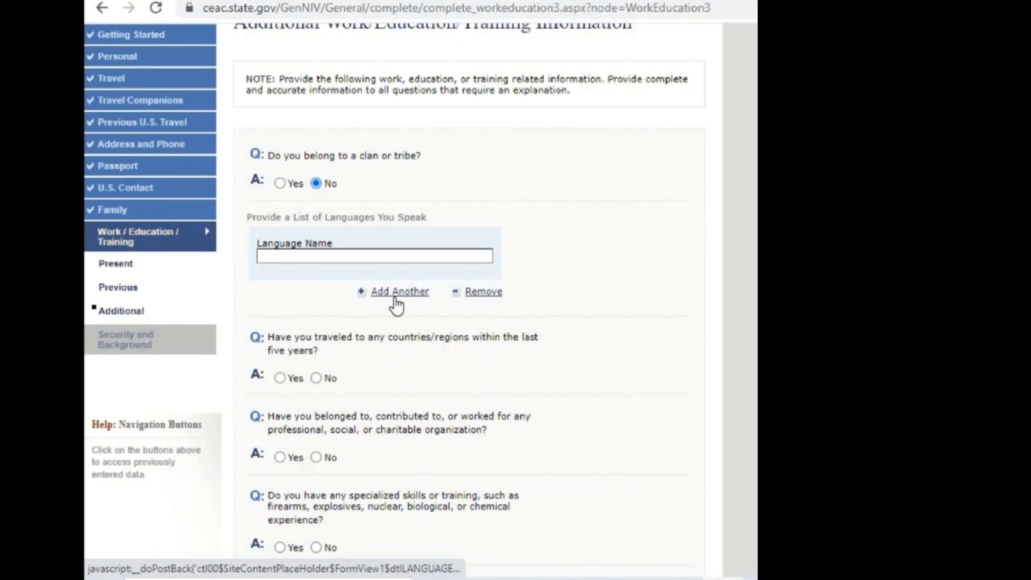
{"action": "left_click", "coordinate": [375, 255]}
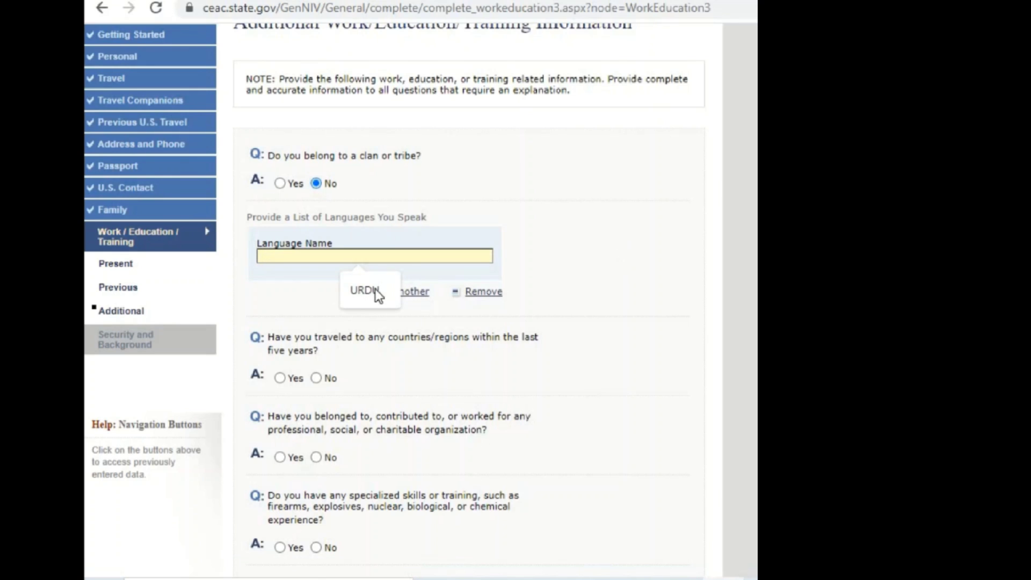
{"action": "left_click", "coordinate": [376, 293]}
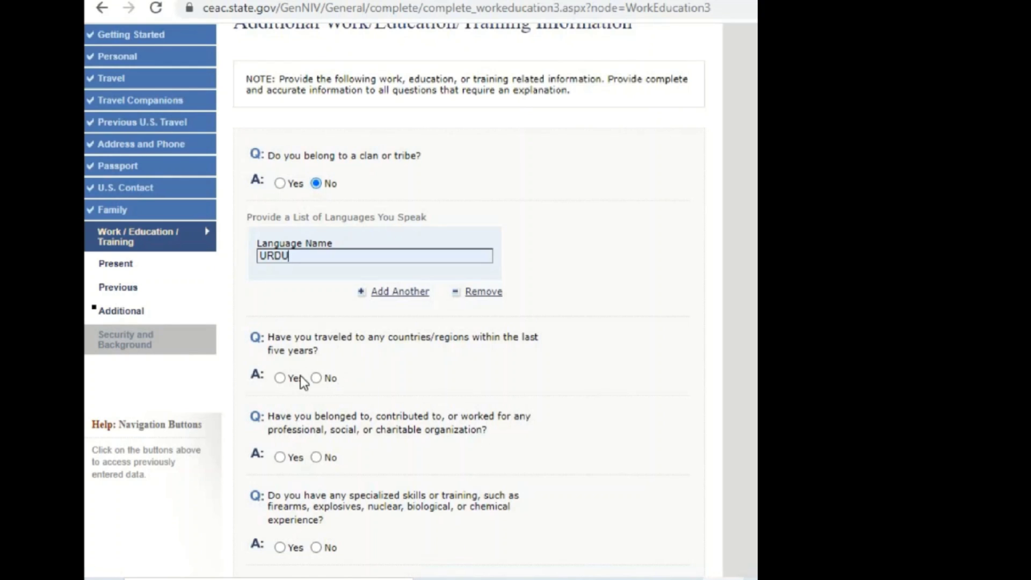
Step: View the countries visited field under a Yes answer, and set the question on travel within the last five years to No
{"action": "left_click", "coordinate": [280, 378]}
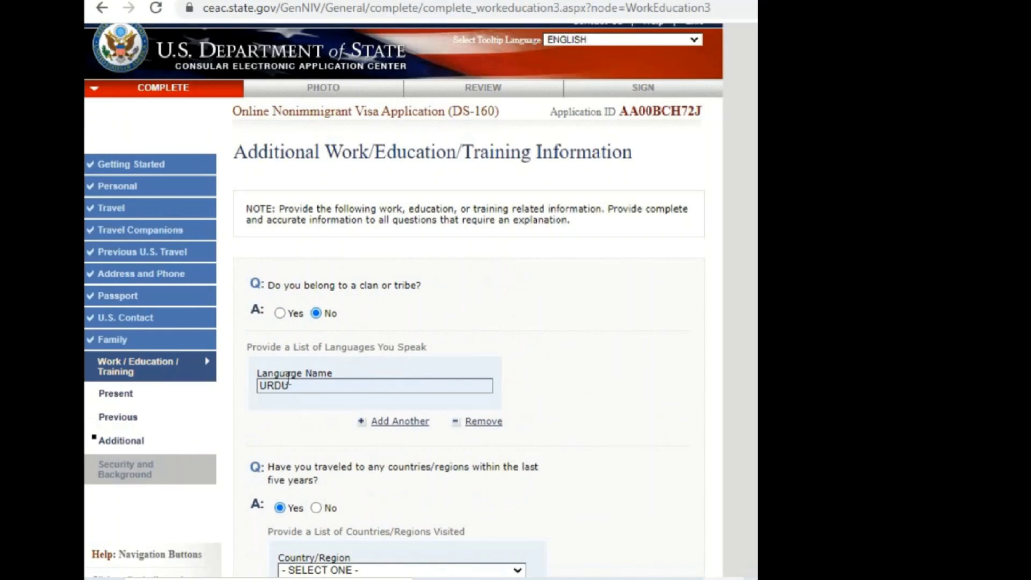
{"action": "scroll", "coordinate": [328, 374], "scroll_direction": "down", "scroll_amount": 3}
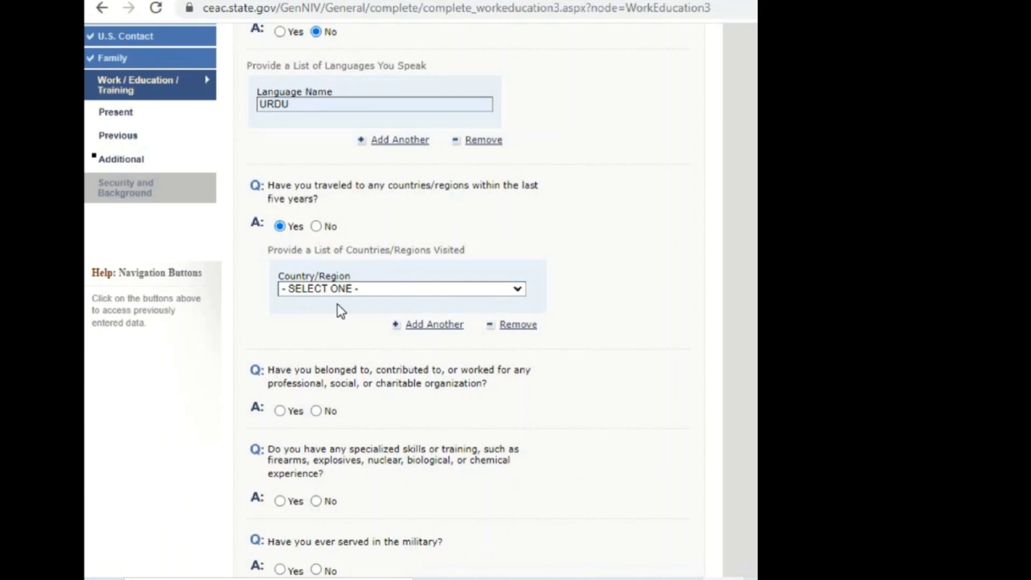
{"action": "left_click", "coordinate": [316, 226]}
{"action": "scroll", "coordinate": [317, 227], "scroll_direction": "down", "scroll_amount": 5}
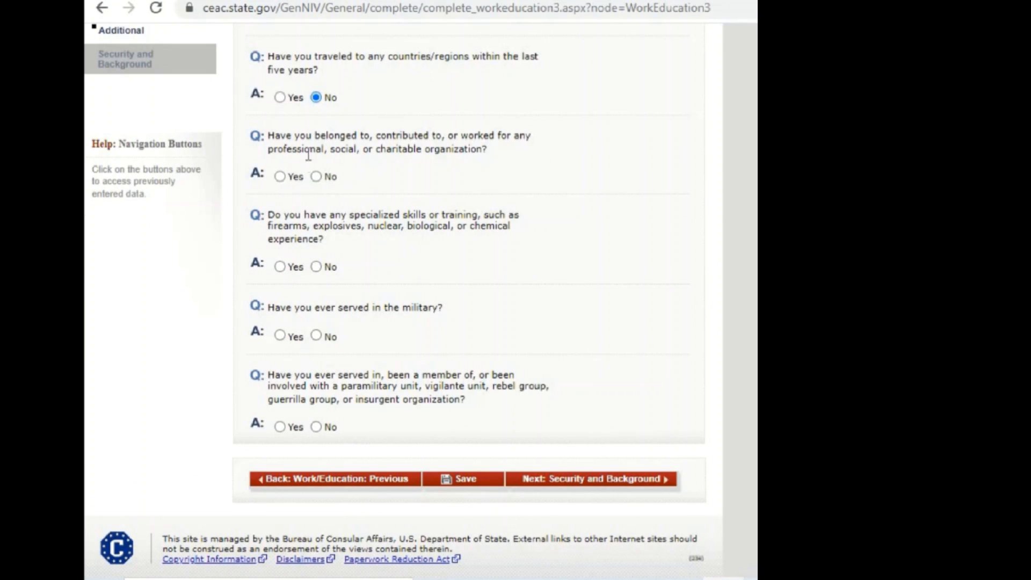
Step: Answer No to the organization membership, specialized skills and military service questions, and continue to Security and Background
{"action": "left_click", "coordinate": [316, 177]}
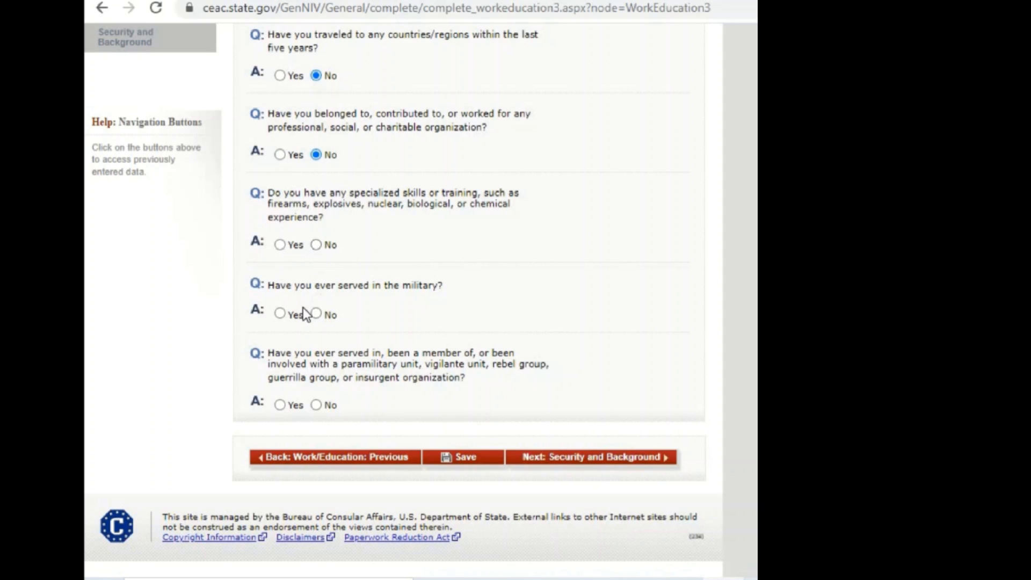
{"action": "left_click", "coordinate": [320, 249]}
{"action": "left_click", "coordinate": [322, 313]}
{"action": "scroll", "coordinate": [354, 369], "scroll_direction": "up", "scroll_amount": 5}
{"action": "scroll", "coordinate": [354, 371], "scroll_direction": "down", "scroll_amount": 5}
{"action": "left_click", "coordinate": [634, 459]}
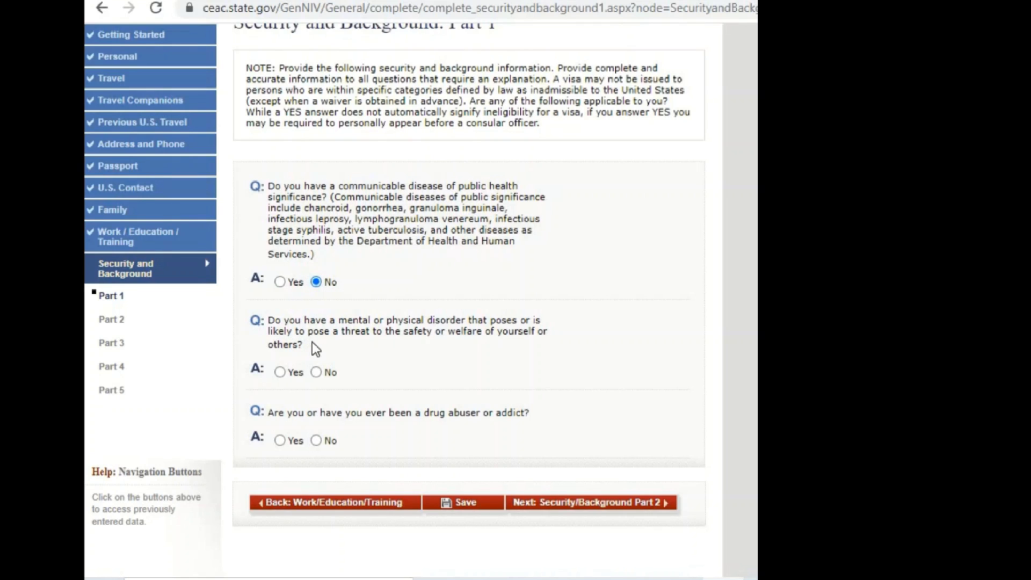
Step: Answer No to the disorder and drug abuse questions in Security and Background Part 1 and continue to Part 2
{"action": "scroll", "coordinate": [375, 279], "scroll_direction": "down", "scroll_amount": 3}
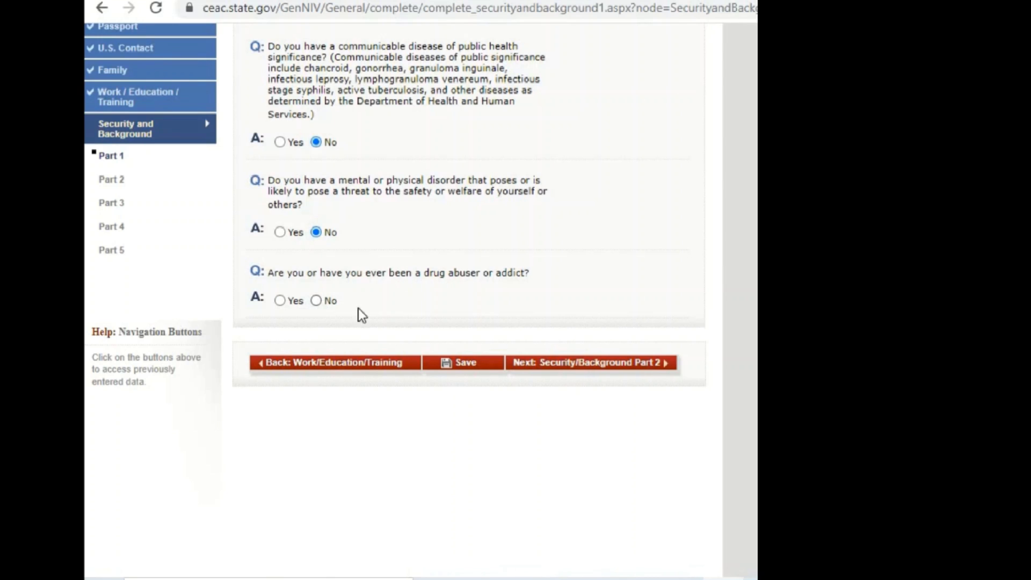
{"action": "left_click", "coordinate": [316, 300]}
{"action": "left_click", "coordinate": [624, 362]}
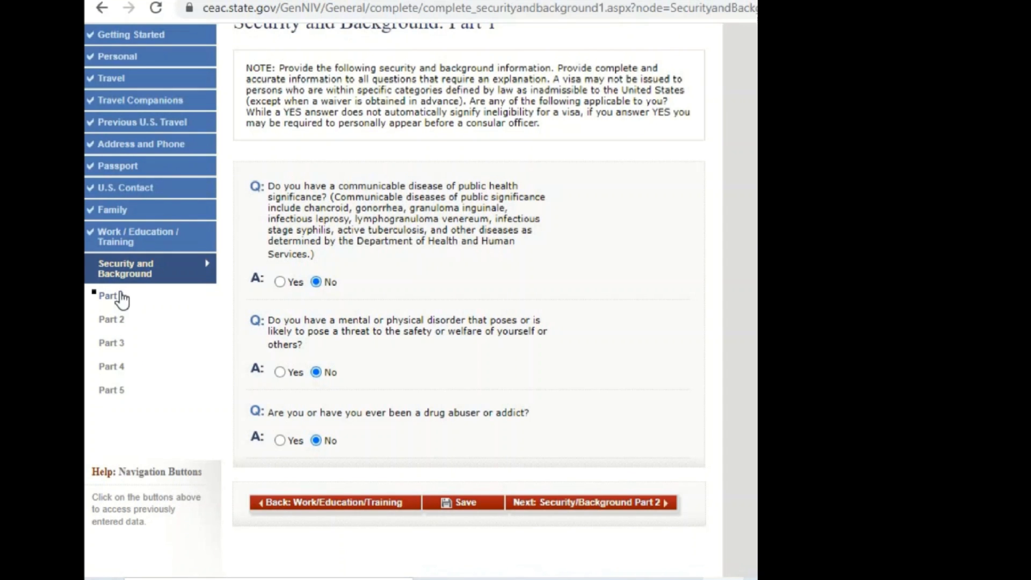
{"action": "scroll", "coordinate": [384, 318], "scroll_direction": "down", "scroll_amount": 1}
{"action": "scroll", "coordinate": [242, 299], "scroll_direction": "down", "scroll_amount": 4}
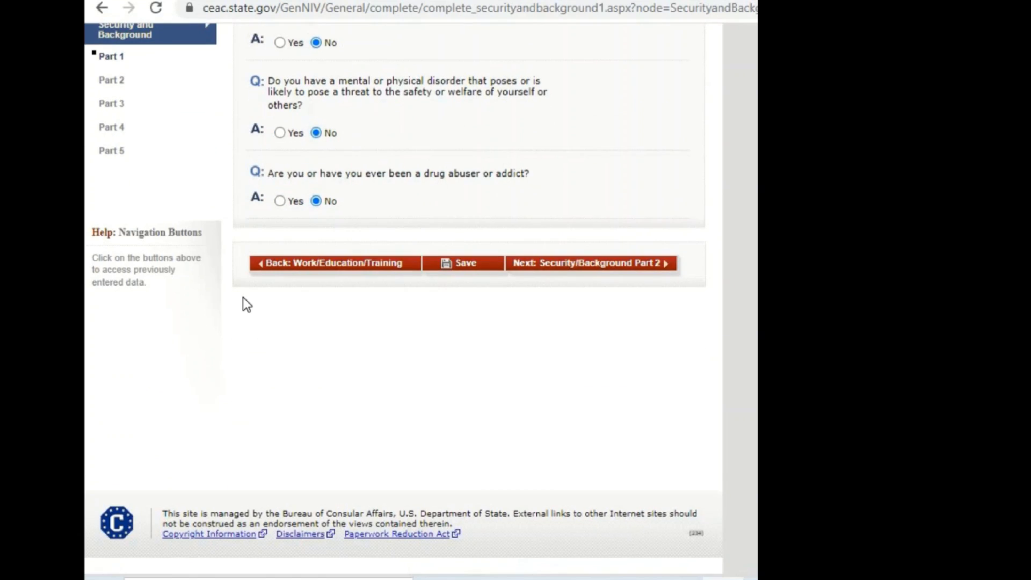
{"action": "scroll", "coordinate": [188, 264], "scroll_direction": "up", "scroll_amount": 3}
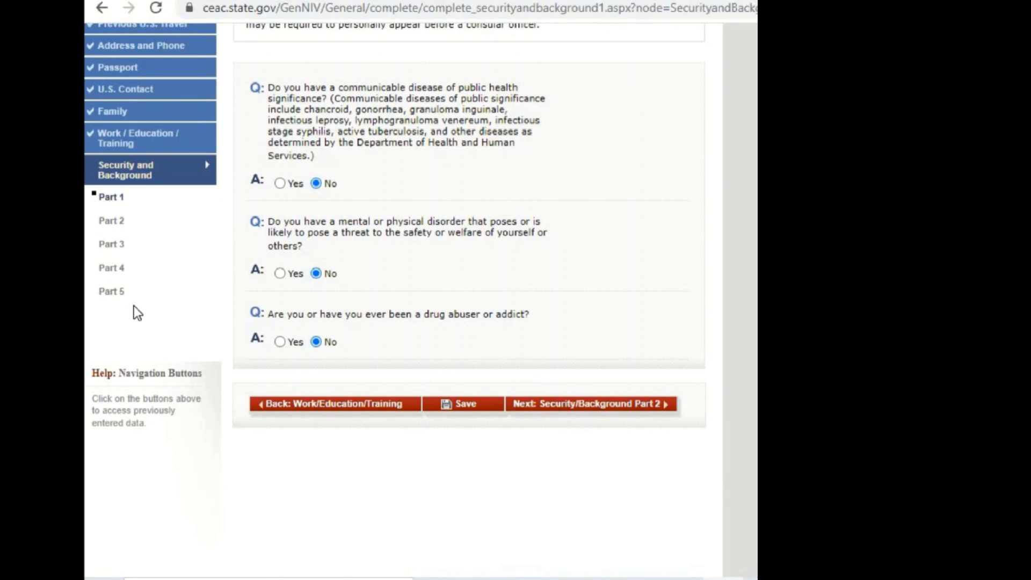
{"action": "scroll", "coordinate": [135, 307], "scroll_direction": "up", "scroll_amount": 3}
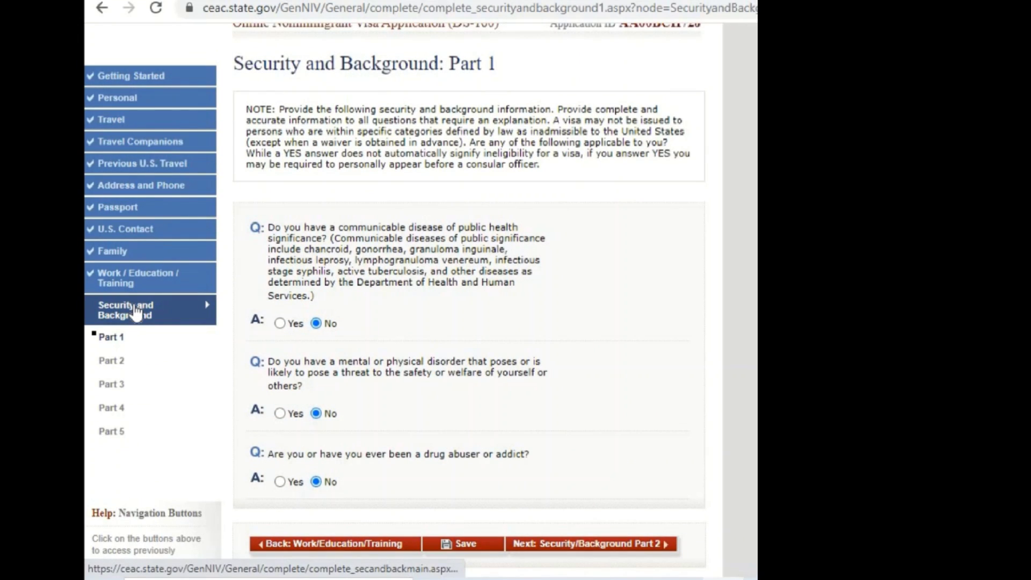
{"action": "scroll", "coordinate": [138, 244], "scroll_direction": "down", "scroll_amount": 3}
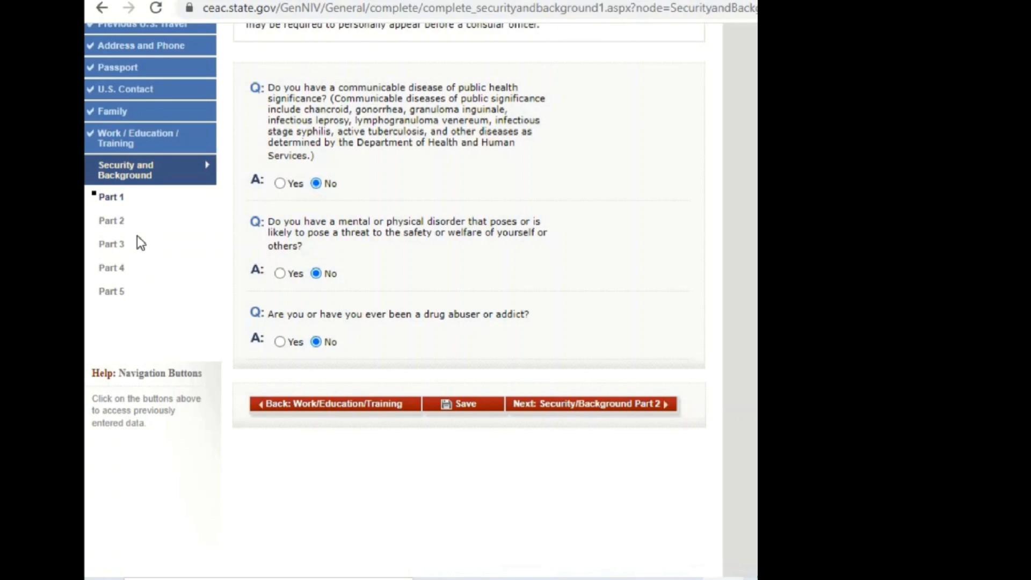
{"action": "left_click", "coordinate": [654, 404]}
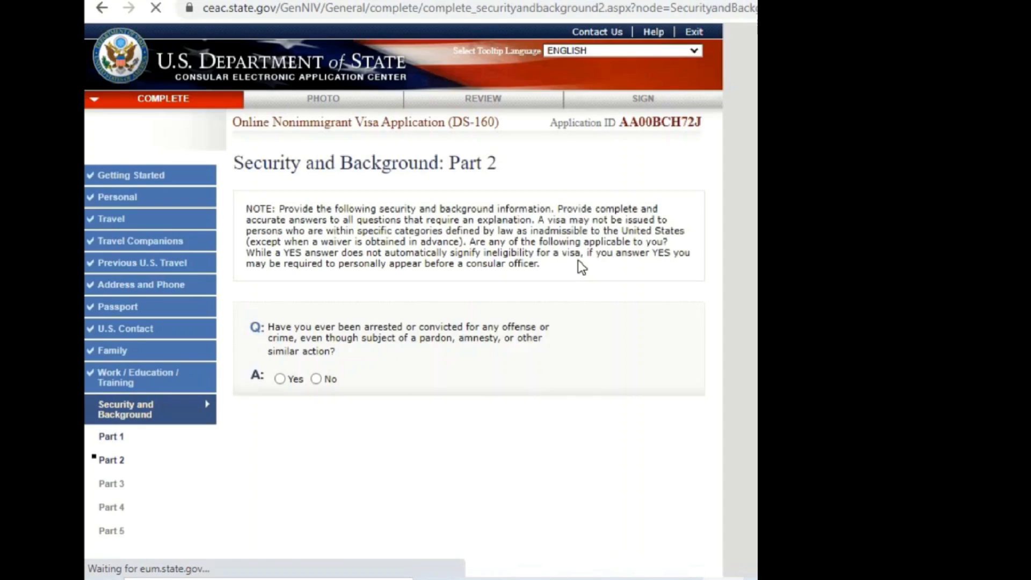
Step: Answer No to the arrest or conviction, controlled substances and prostitution questions in Security and Background Part 2
{"action": "scroll", "coordinate": [321, 266], "scroll_direction": "down", "scroll_amount": 2}
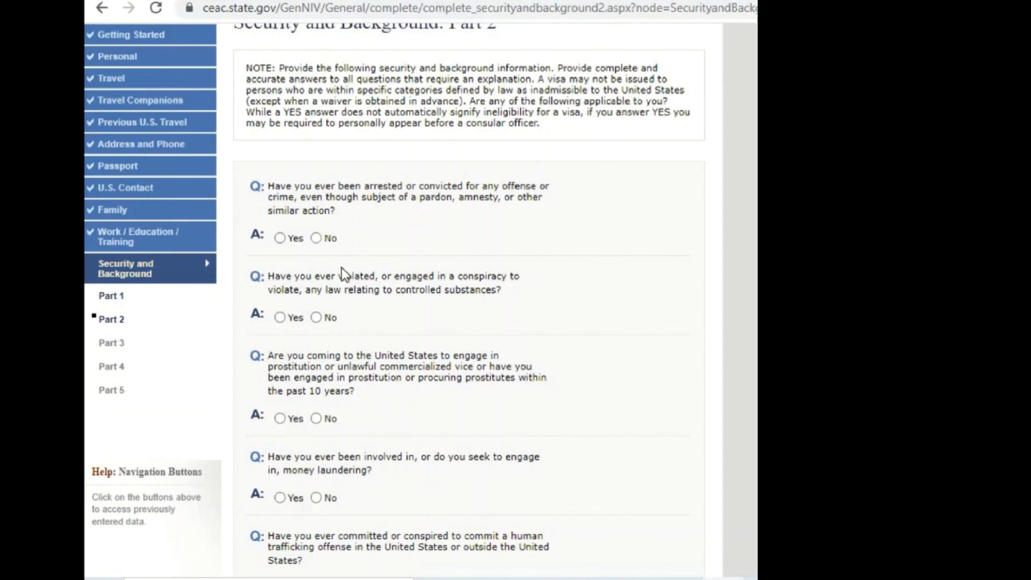
{"action": "left_click", "coordinate": [315, 238]}
{"action": "scroll", "coordinate": [332, 212], "scroll_direction": "down", "scroll_amount": 2}
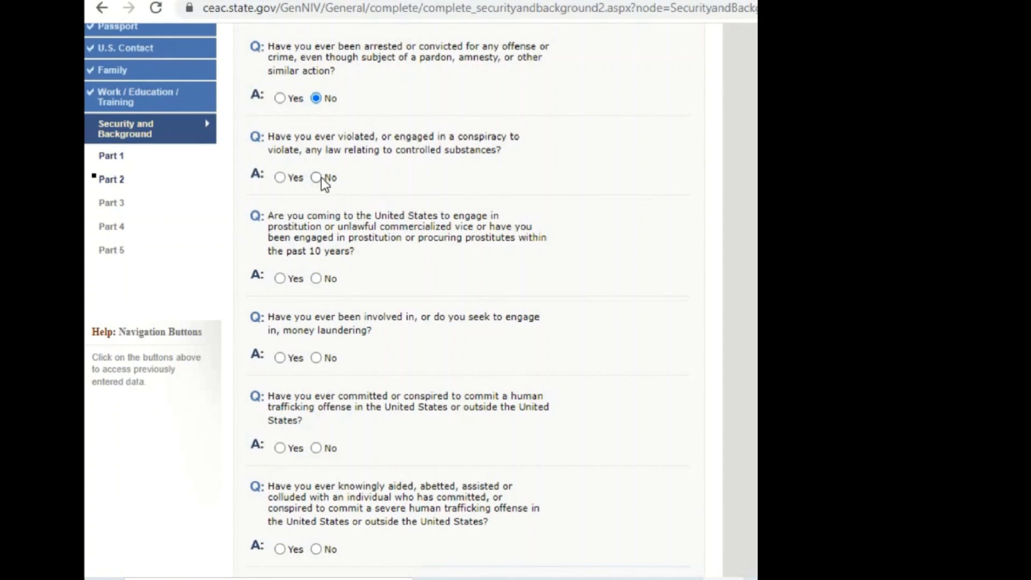
{"action": "left_click", "coordinate": [318, 178]}
{"action": "scroll", "coordinate": [333, 256], "scroll_direction": "down", "scroll_amount": 2}
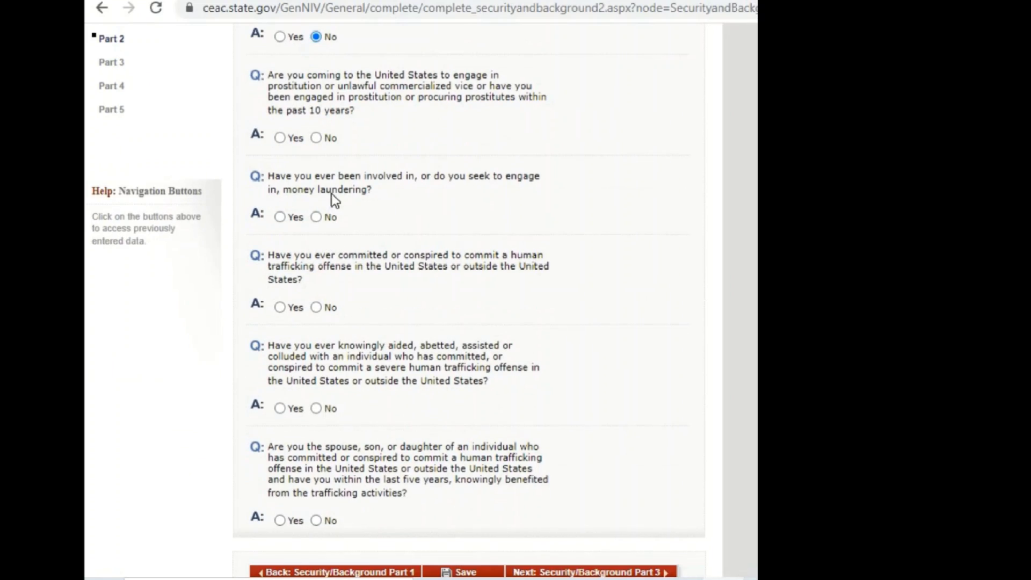
{"action": "left_click", "coordinate": [317, 138]}
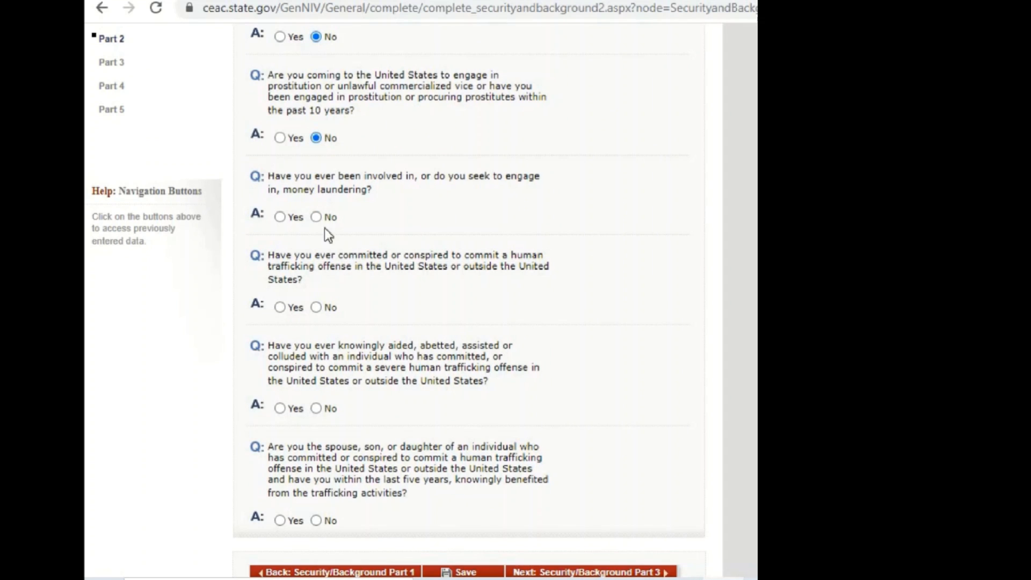
Step: Answer No to the money laundering and three human trafficking questions, and continue to Security and Background Part 3
{"action": "left_click", "coordinate": [315, 307]}
{"action": "scroll", "coordinate": [316, 301], "scroll_direction": "down", "scroll_amount": 2}
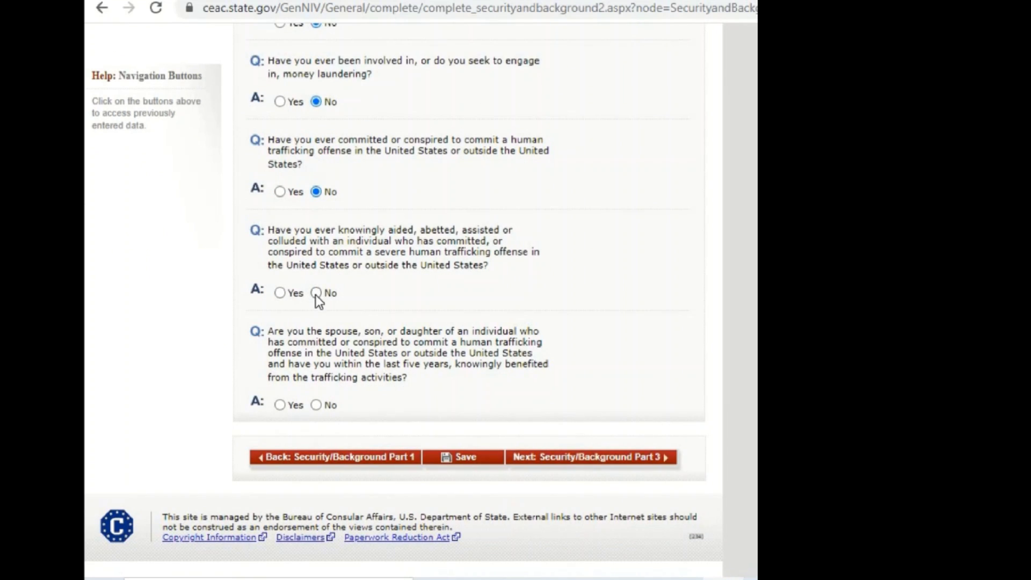
{"action": "left_click", "coordinate": [316, 293]}
{"action": "left_click", "coordinate": [317, 405]}
{"action": "left_click", "coordinate": [567, 456]}
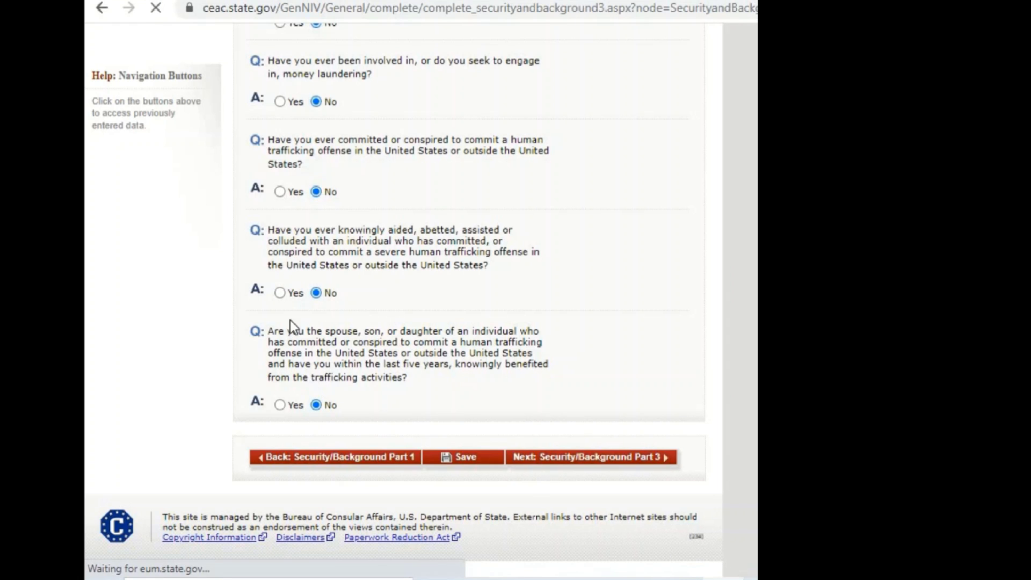
Step: Answer No to the espionage, terrorist activities, terrorist financing and terrorist organization membership questions in Part 3
{"action": "scroll", "coordinate": [298, 308], "scroll_direction": "down", "scroll_amount": 3}
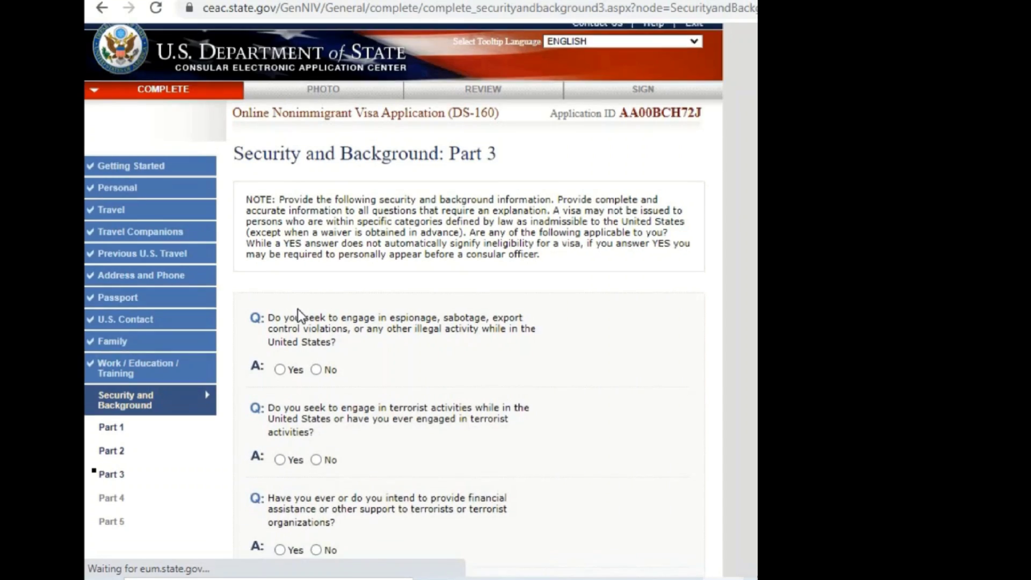
{"action": "left_click", "coordinate": [316, 238]}
{"action": "left_click", "coordinate": [316, 328]}
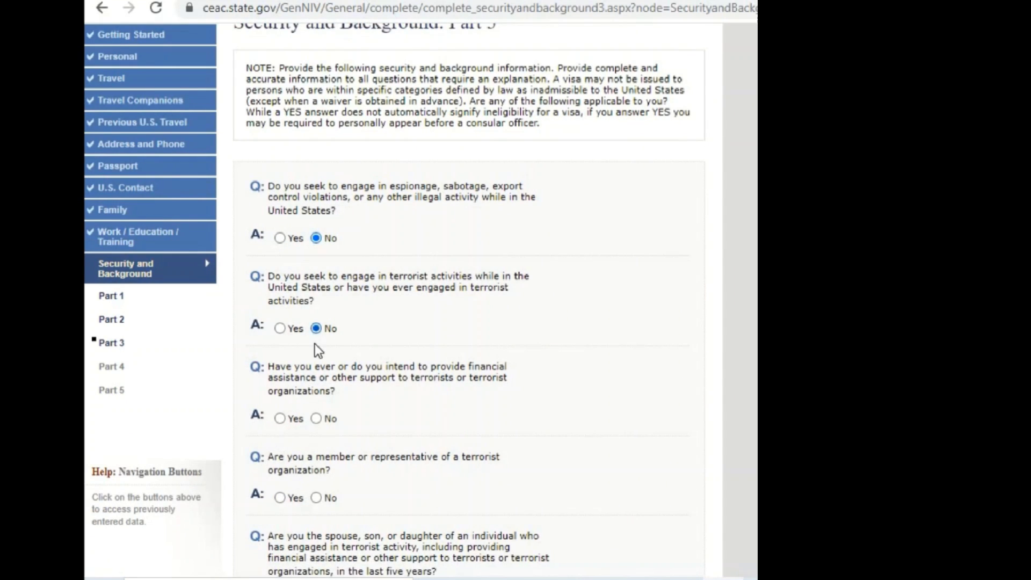
{"action": "scroll", "coordinate": [314, 344], "scroll_direction": "down", "scroll_amount": 3}
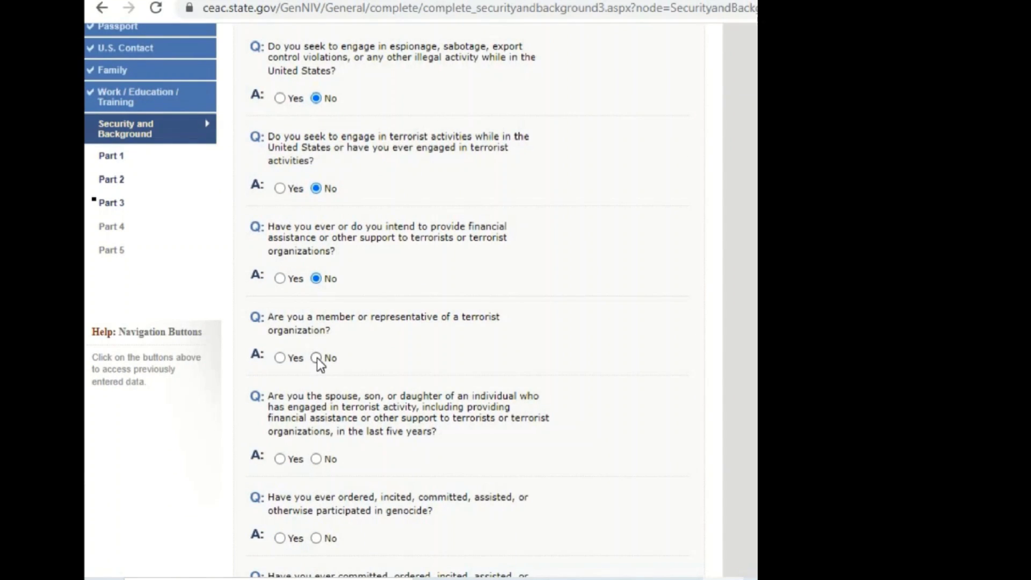
{"action": "scroll", "coordinate": [318, 344], "scroll_direction": "down", "scroll_amount": 3}
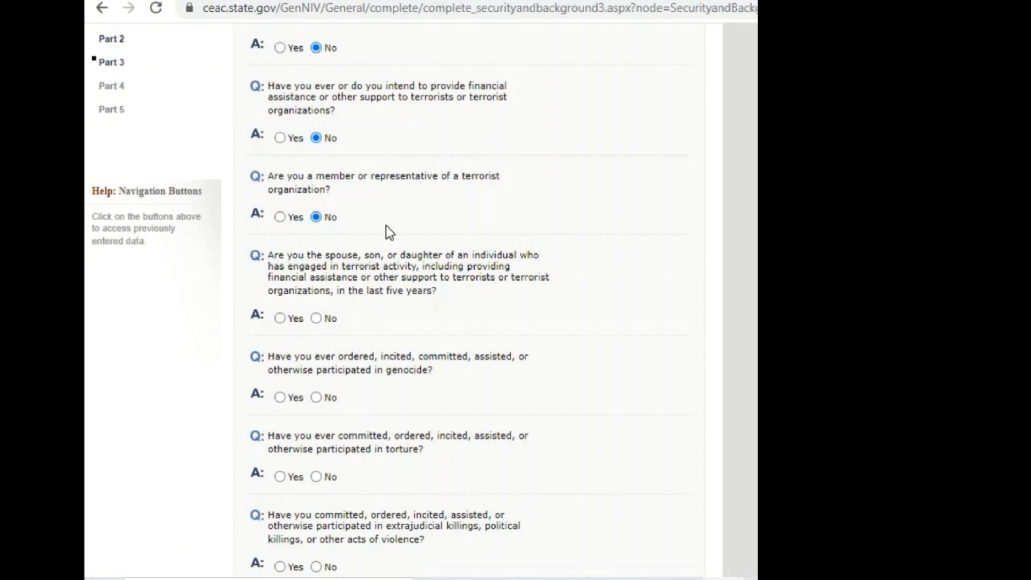
Step: Answer No to the questions on terrorist relatives, genocide, torture and extrajudicial killings
{"action": "left_click", "coordinate": [316, 397]}
{"action": "scroll", "coordinate": [316, 382], "scroll_direction": "down", "scroll_amount": 3}
{"action": "left_click", "coordinate": [316, 336]}
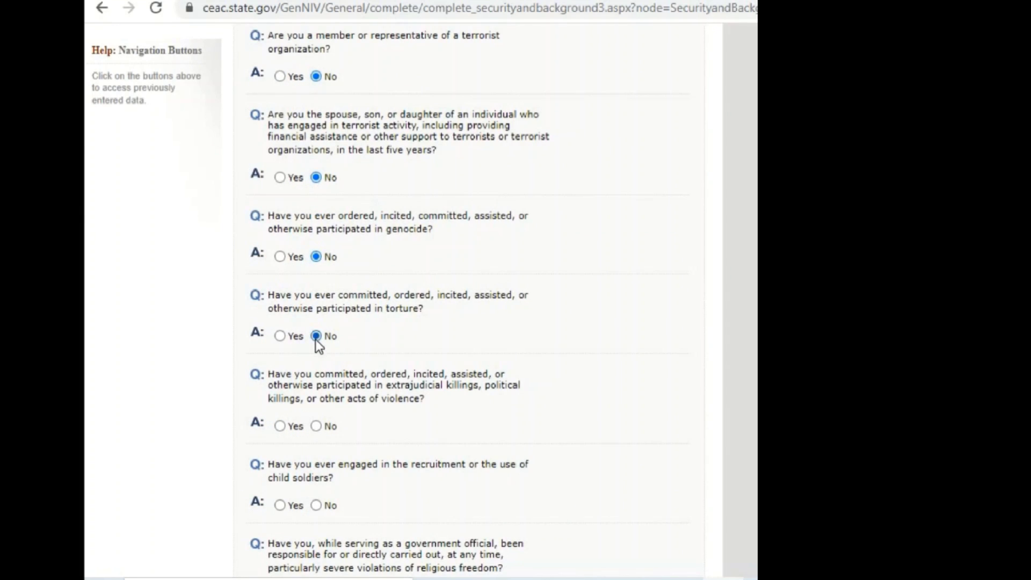
{"action": "scroll", "coordinate": [317, 327], "scroll_direction": "down", "scroll_amount": 3}
{"action": "left_click", "coordinate": [317, 285]}
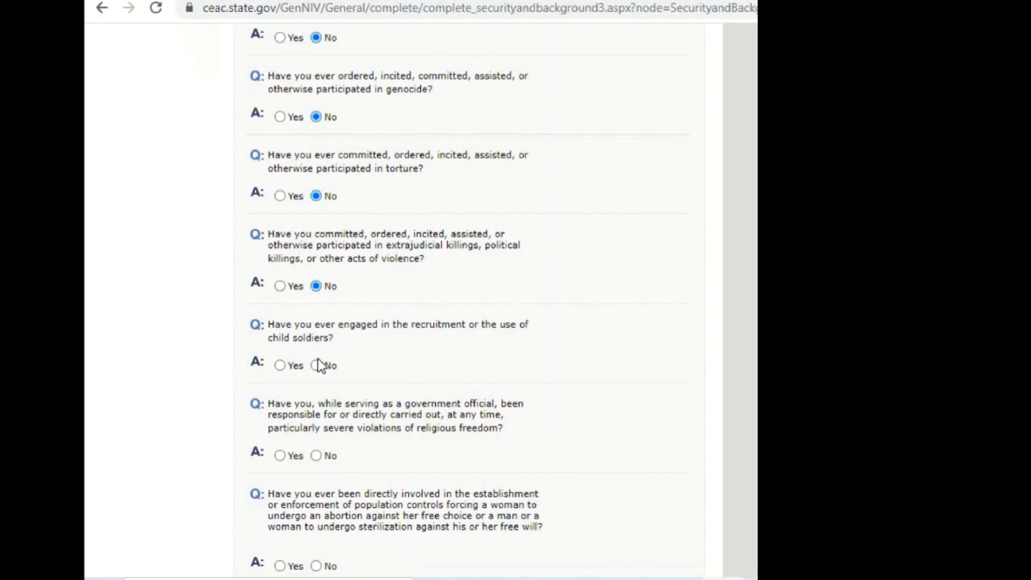
Step: Answer No to the child soldiers, religious freedom, population control and organ transplantation questions, and continue to Part 4
{"action": "scroll", "coordinate": [318, 369], "scroll_direction": "down", "scroll_amount": 3}
{"action": "left_click", "coordinate": [316, 225]}
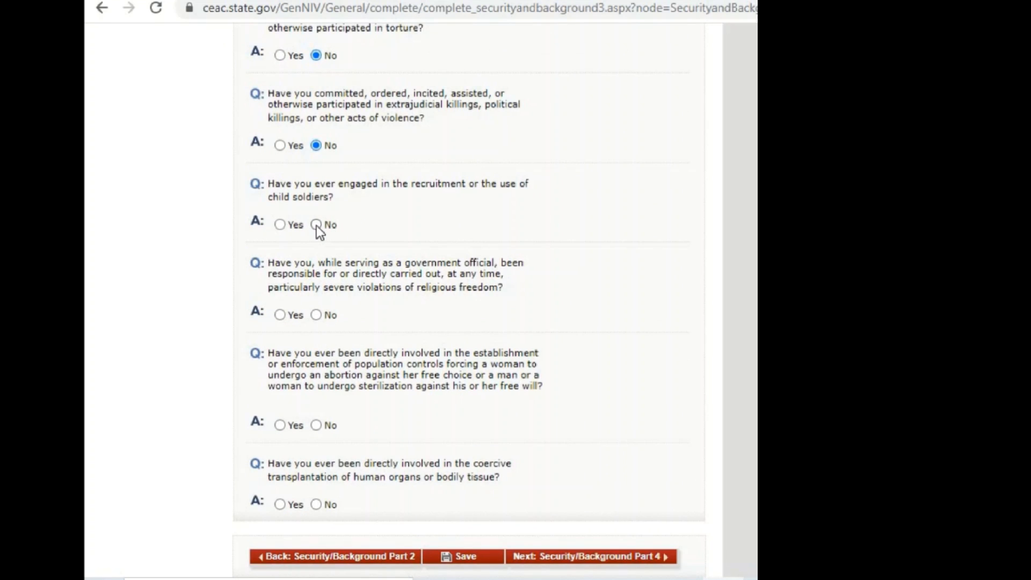
{"action": "left_click", "coordinate": [316, 314]}
Step: Answer No to the visa fraud and deportation questions in Part 4 and proceed to the photo upload section
{"action": "scroll", "coordinate": [316, 343], "scroll_direction": "down", "scroll_amount": 1}
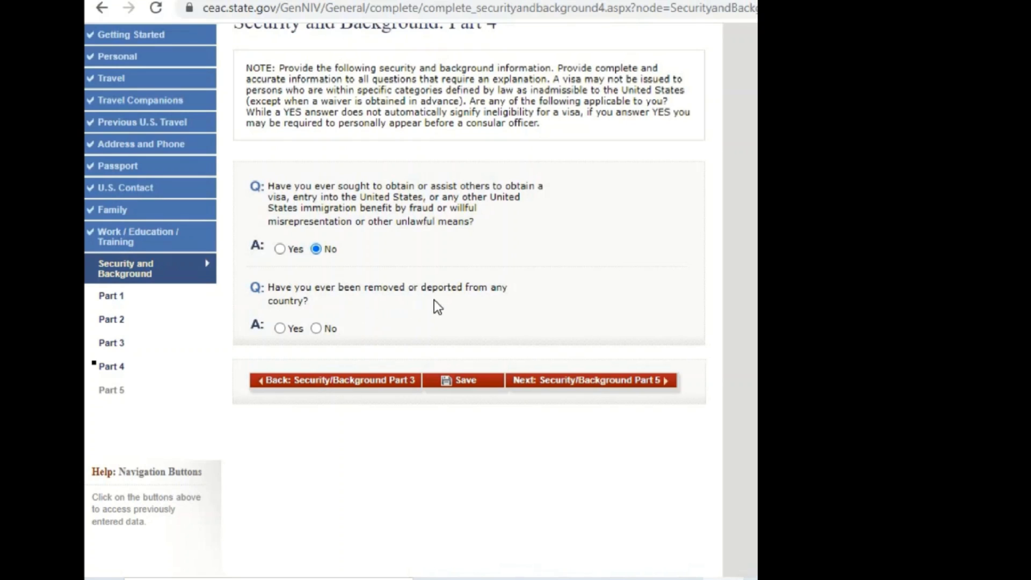
{"action": "left_click", "coordinate": [317, 327]}
{"action": "left_click", "coordinate": [470, 383]}
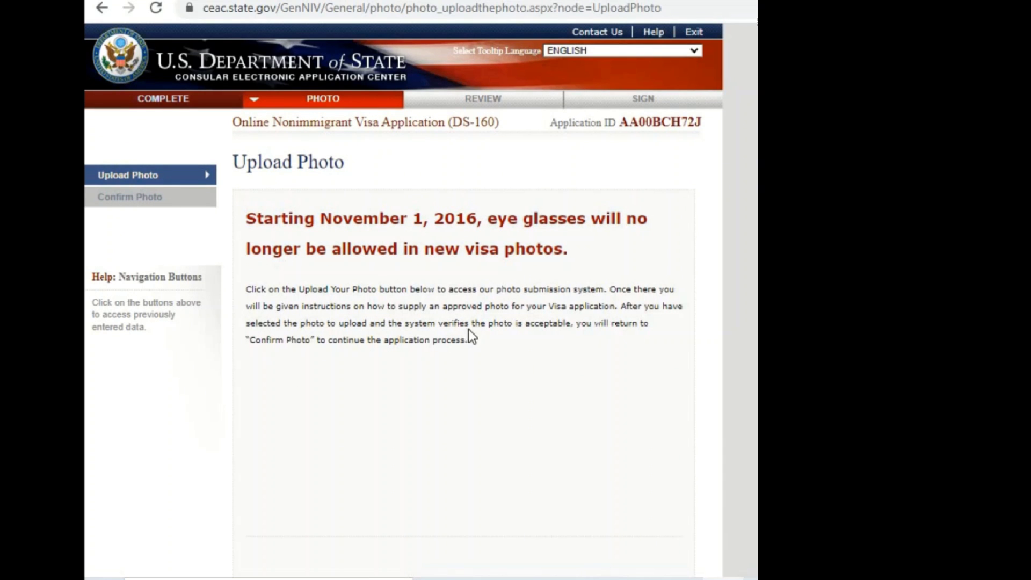
Step: Open the photo submission page and start choosing the photo file for the visa application
{"action": "scroll", "coordinate": [399, 288], "scroll_direction": "down", "scroll_amount": 3}
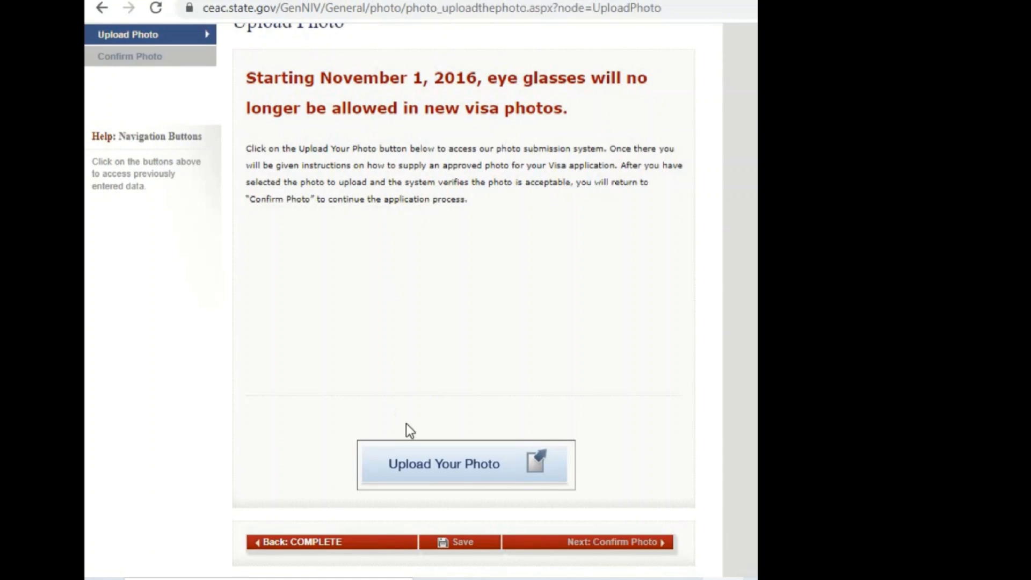
{"action": "left_click", "coordinate": [455, 471]}
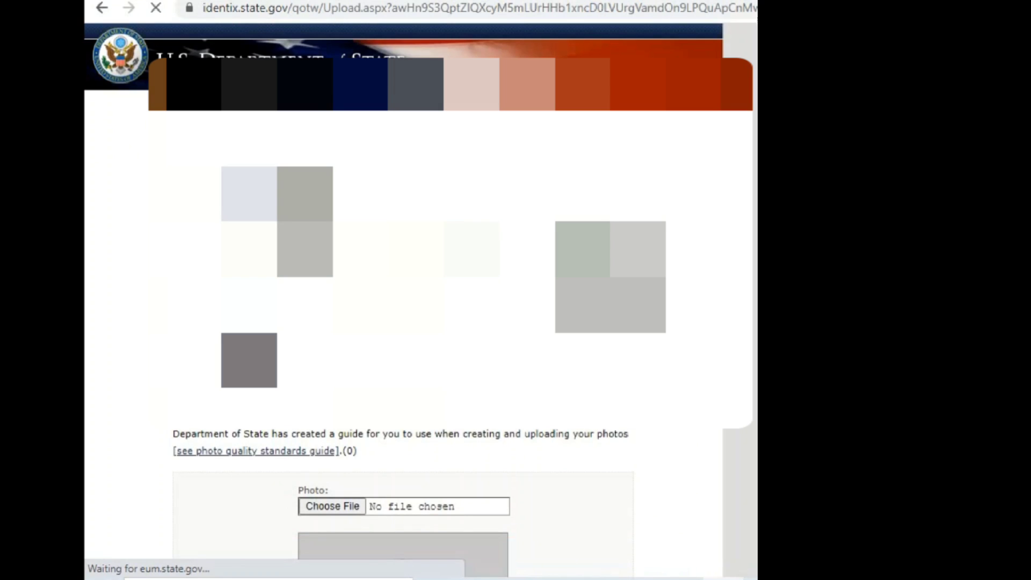
{"action": "scroll", "coordinate": [421, 300], "scroll_direction": "down", "scroll_amount": 3}
{"action": "left_click", "coordinate": [360, 249]}
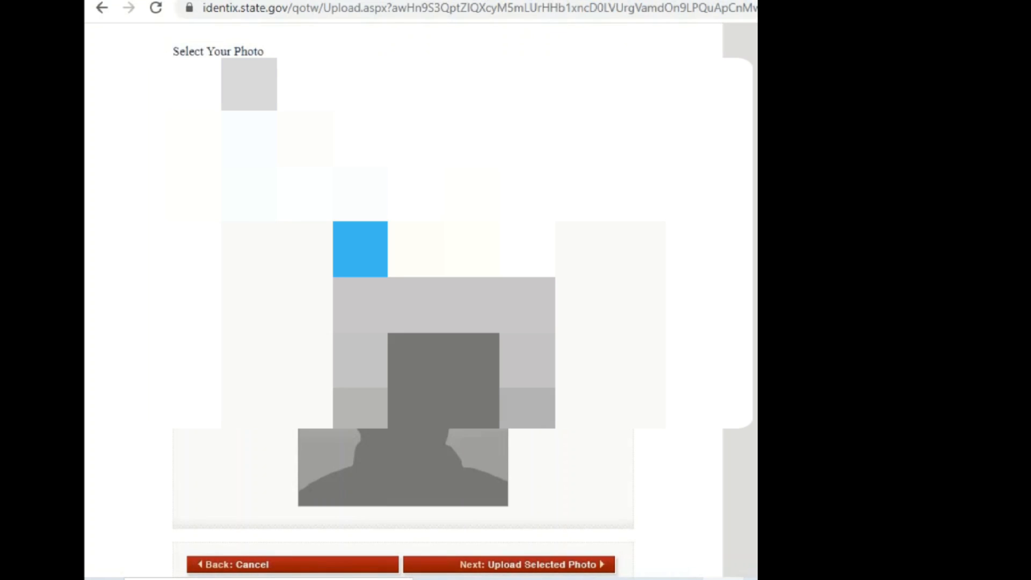